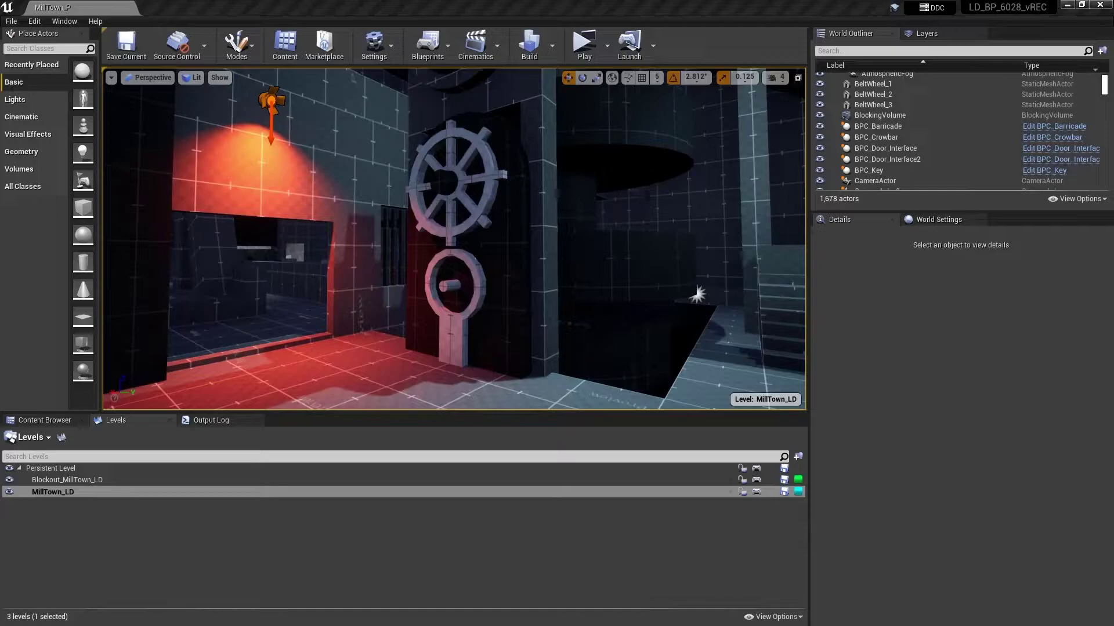
Step: Create a child Blueprint class of BP_Interactive_Parent in the Blueprints folder and name it BPC_GearMachine
{"action": "right_click_drag", "start_coordinate": [687, 352], "coordinate": [687, 352]}
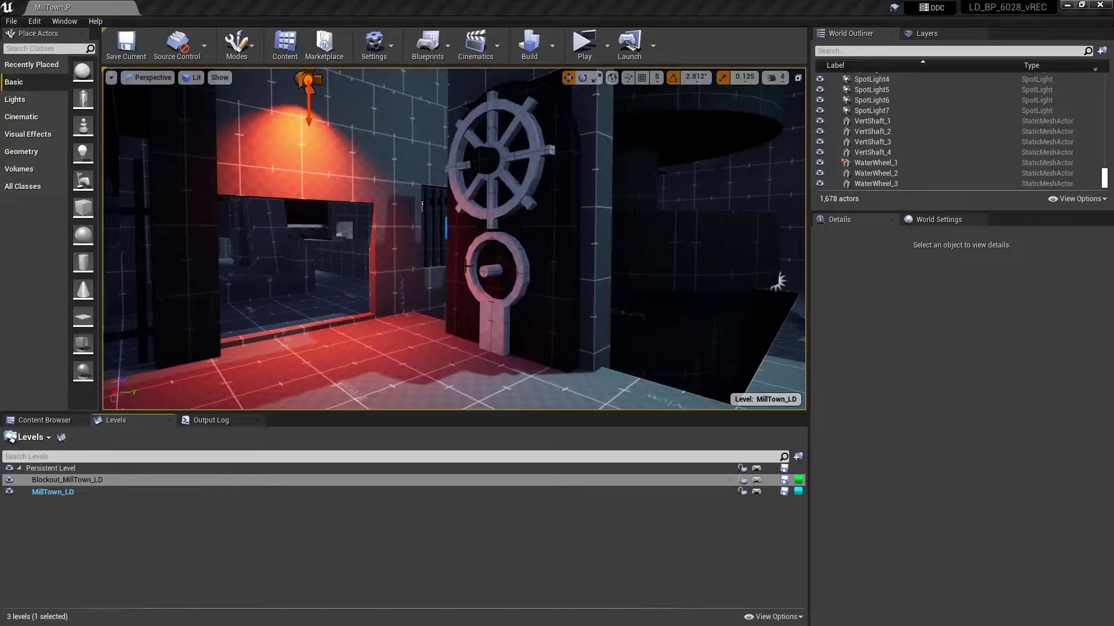
{"action": "right_click_drag", "start_coordinate": [454, 239], "coordinate": [458, 243]}
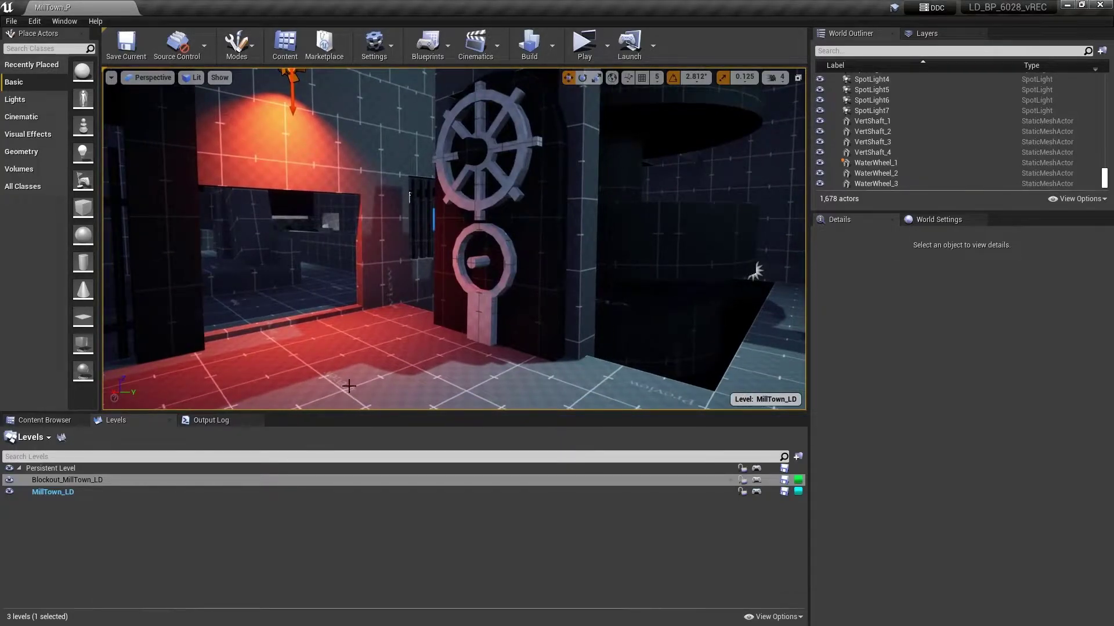
{"action": "left_click", "coordinate": [58, 421]}
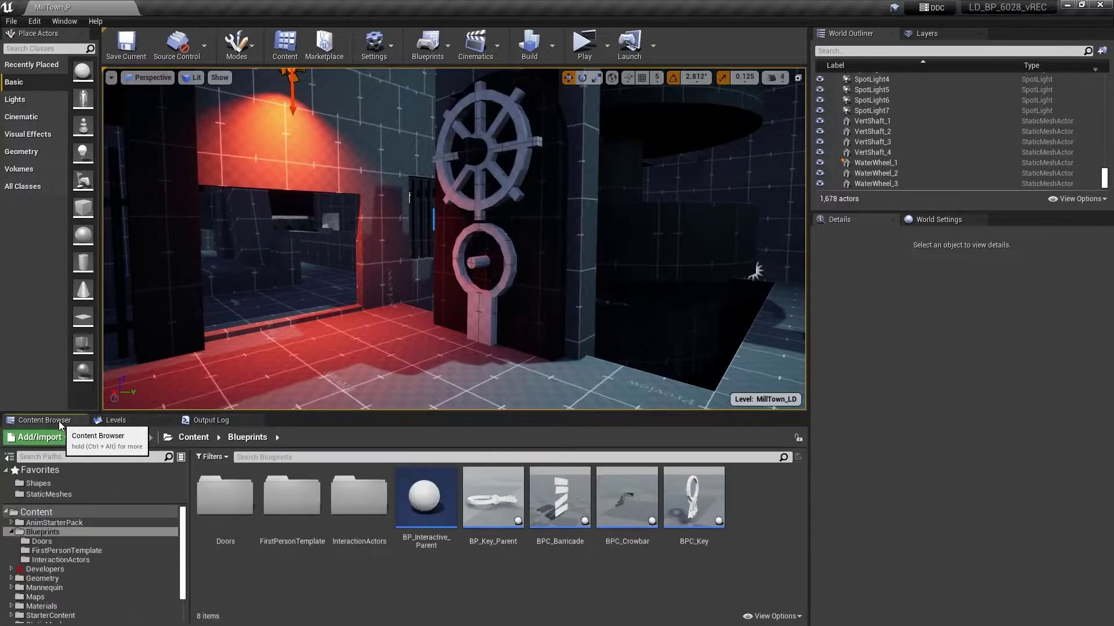
{"action": "mouse_move", "coordinate": [439, 496]}
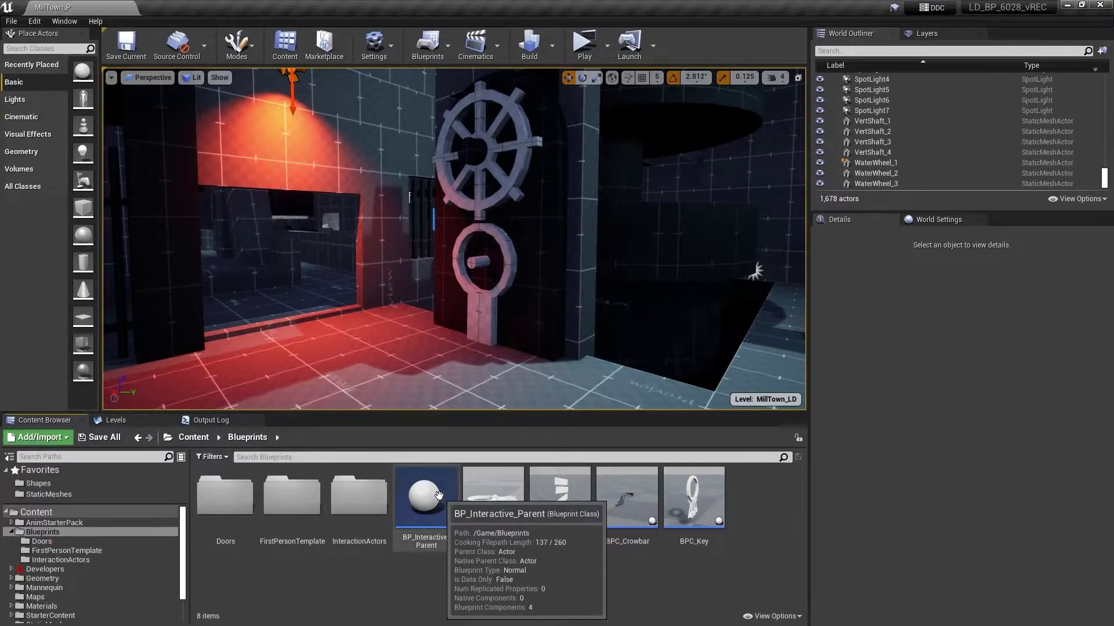
{"action": "right_click", "coordinate": [438, 496]}
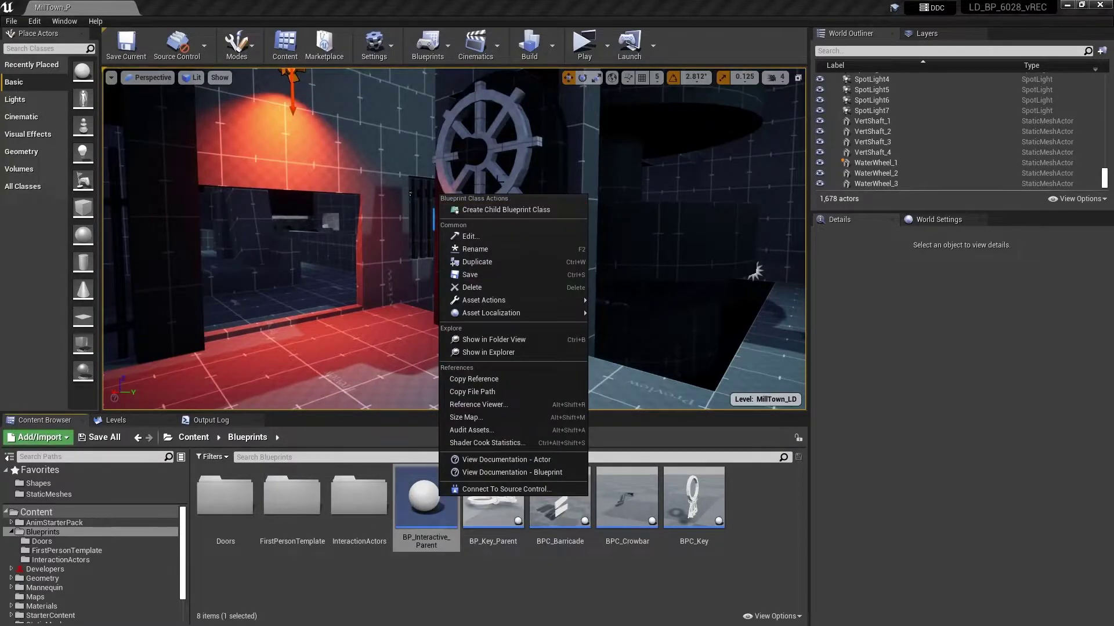
{"action": "left_click", "coordinate": [495, 209]}
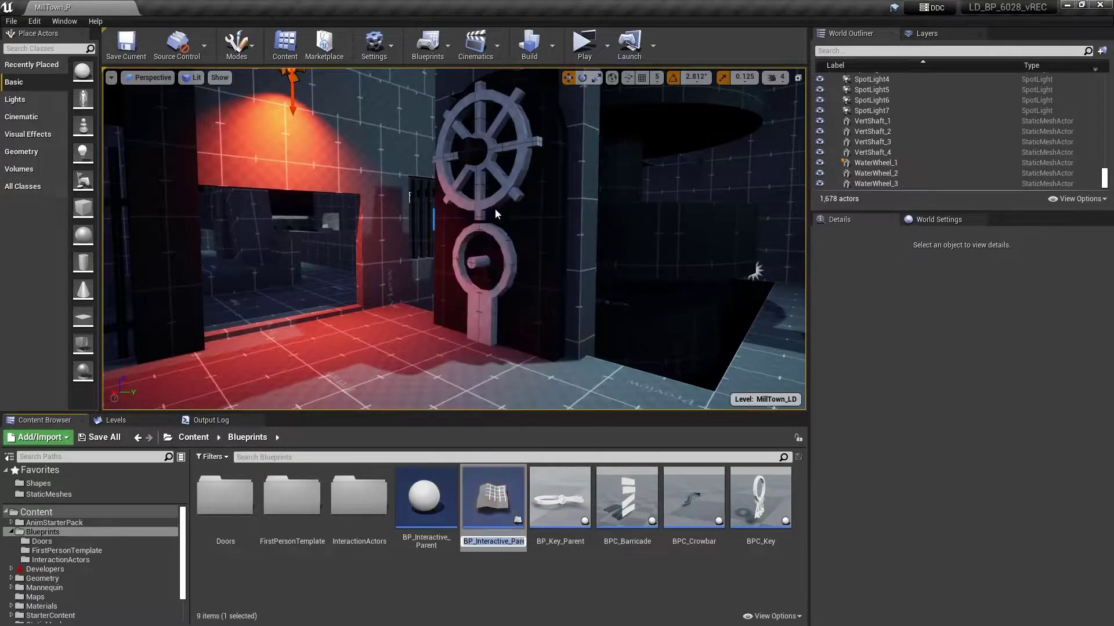
{"action": "type", "text": "BPC_GearMachine"}
{"action": "key", "text": "Return"}
Step: Open the BPC_GearMachine Blueprint and add a Static Mesh component, keeping its default name
{"action": "right_click_drag", "start_coordinate": [495, 209], "coordinate": [522, 188]}
{"action": "key", "text": "s"}
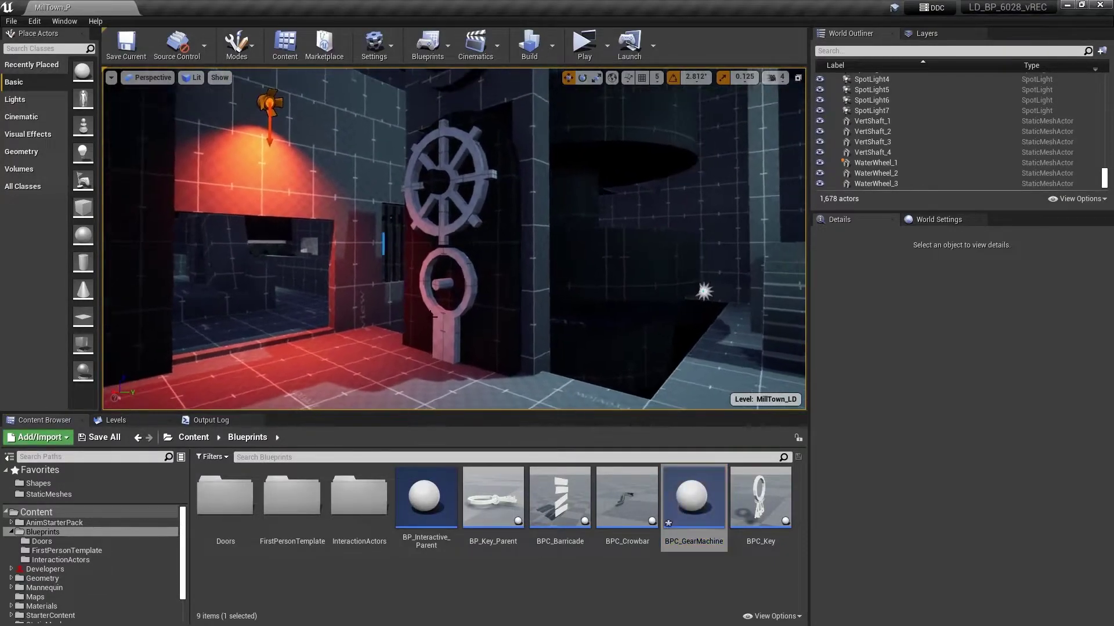
{"action": "double_click", "coordinate": [702, 510]}
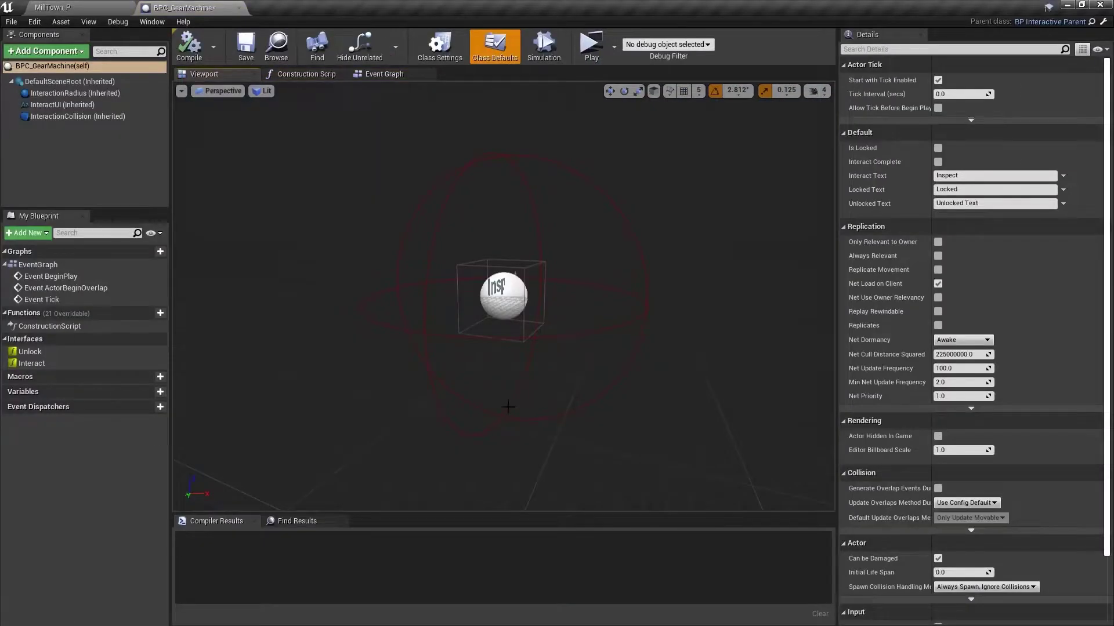
{"action": "mouse_move", "coordinate": [507, 406]}
{"action": "right_mouse_down"}
{"action": "mouse_move", "coordinate": [485, 406]}
{"action": "mouse_move", "coordinate": [586, 406]}
{"action": "mouse_move", "coordinate": [476, 406]}
{"action": "mouse_move", "coordinate": [502, 406]}
{"action": "right_mouse_up"}
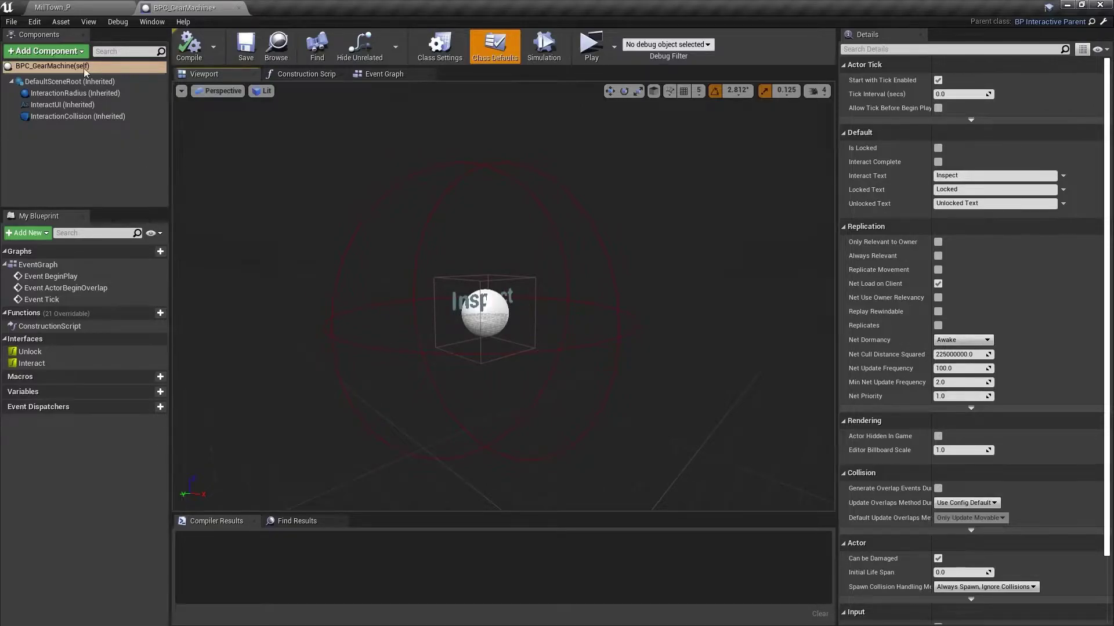
{"action": "left_click", "coordinate": [77, 54]}
{"action": "type", "text": "static"}
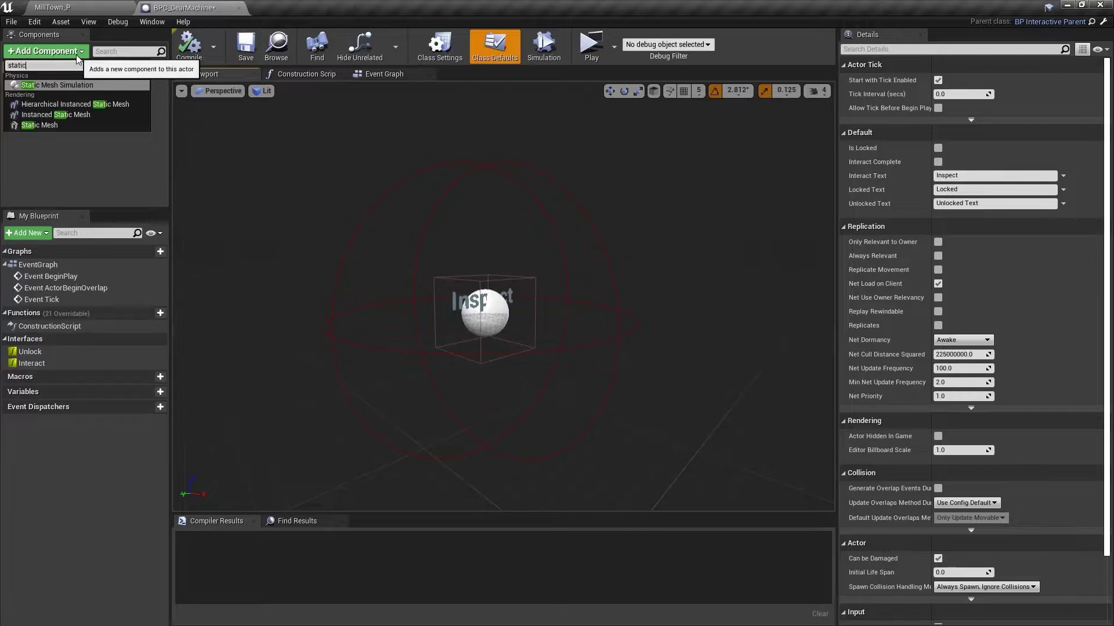
{"action": "key", "text": "Down"}
{"action": "key", "text": "Down"}
{"action": "key", "text": "Down"}
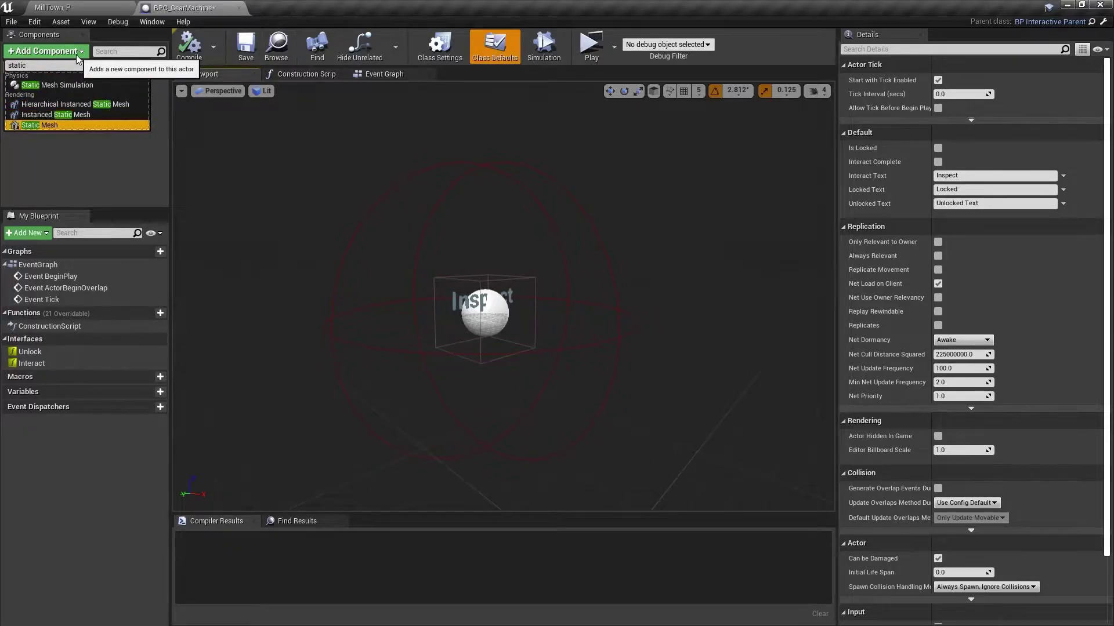
{"action": "key", "text": "Return"}
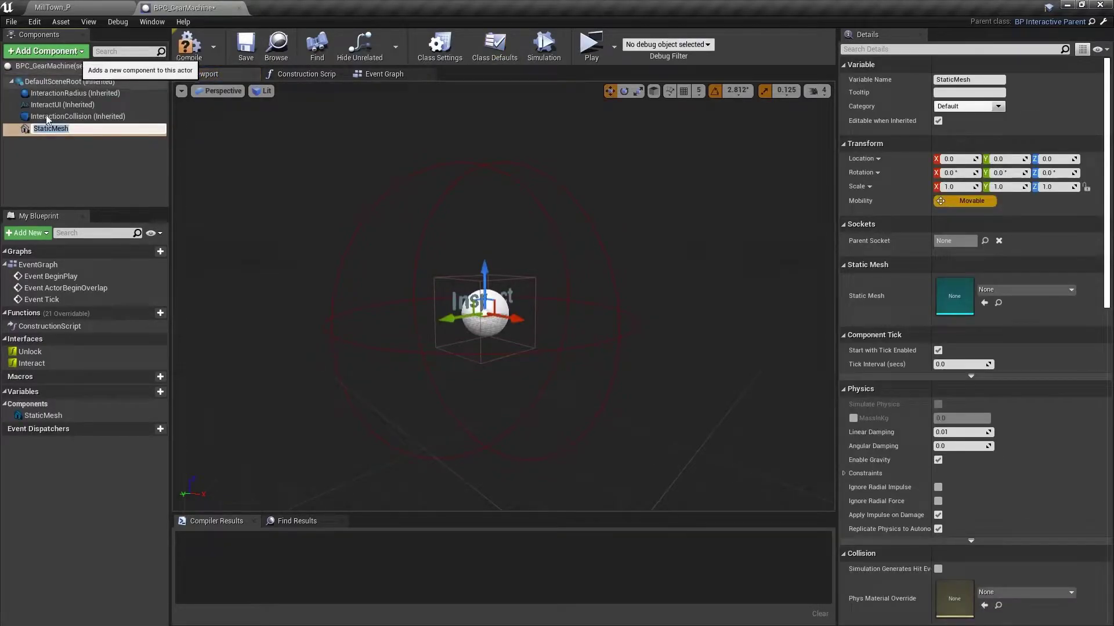
{"action": "left_click", "coordinate": [54, 142]}
Step: Assign the SM_Gear mesh to the StaticMesh component and set its Element 0 material to MI_LDGrid_Local_White
{"action": "left_click", "coordinate": [52, 130]}
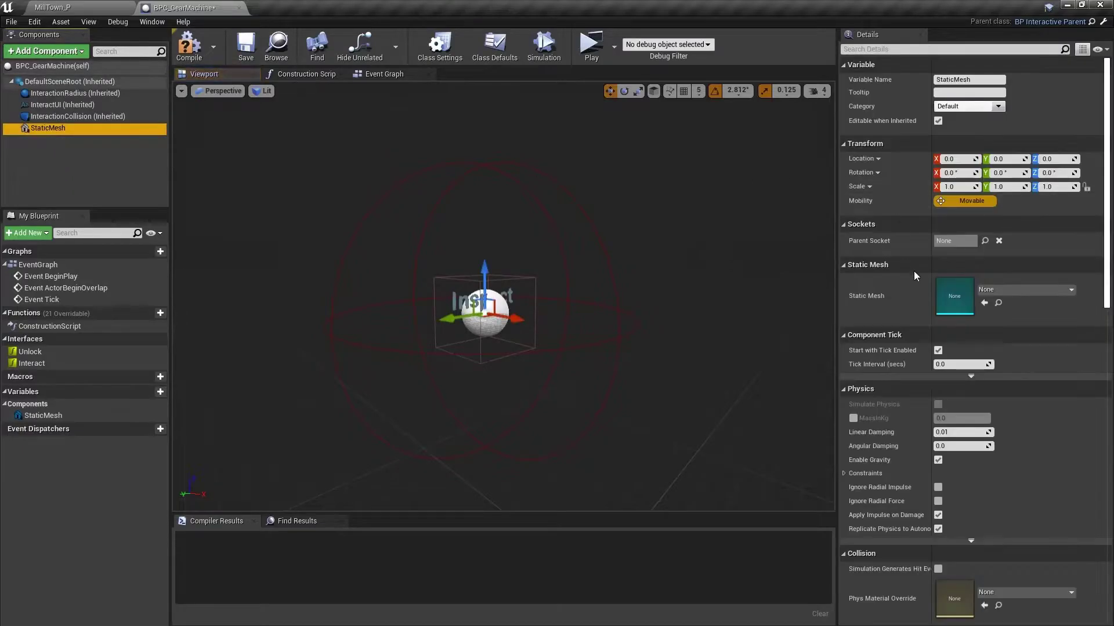
{"action": "left_click", "coordinate": [989, 287]}
{"action": "type", "text": "gear"}
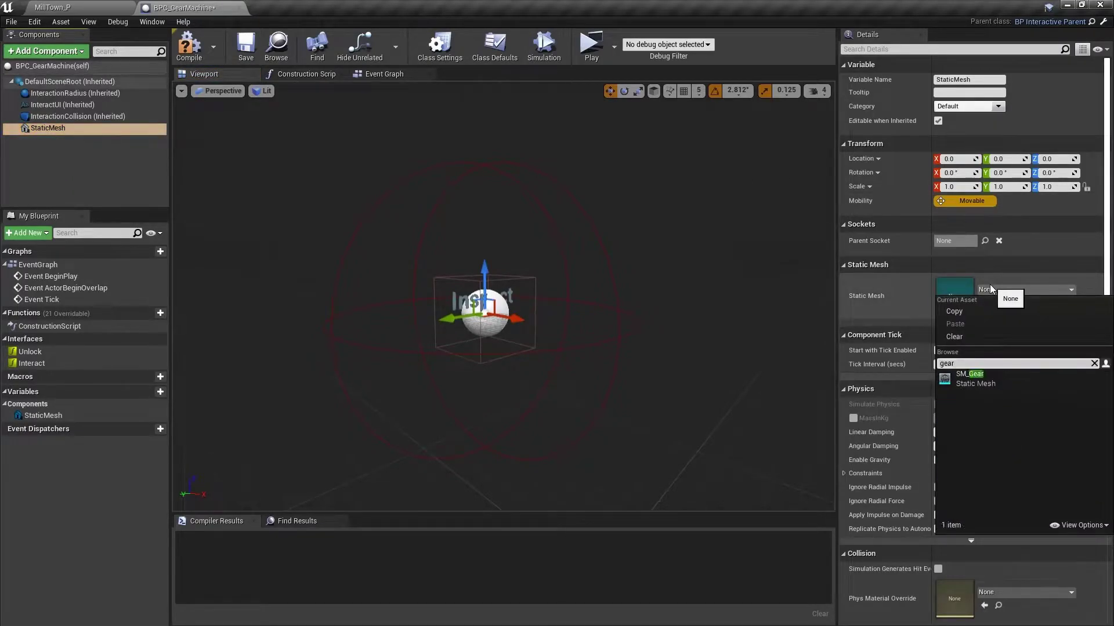
{"action": "key", "text": "Return"}
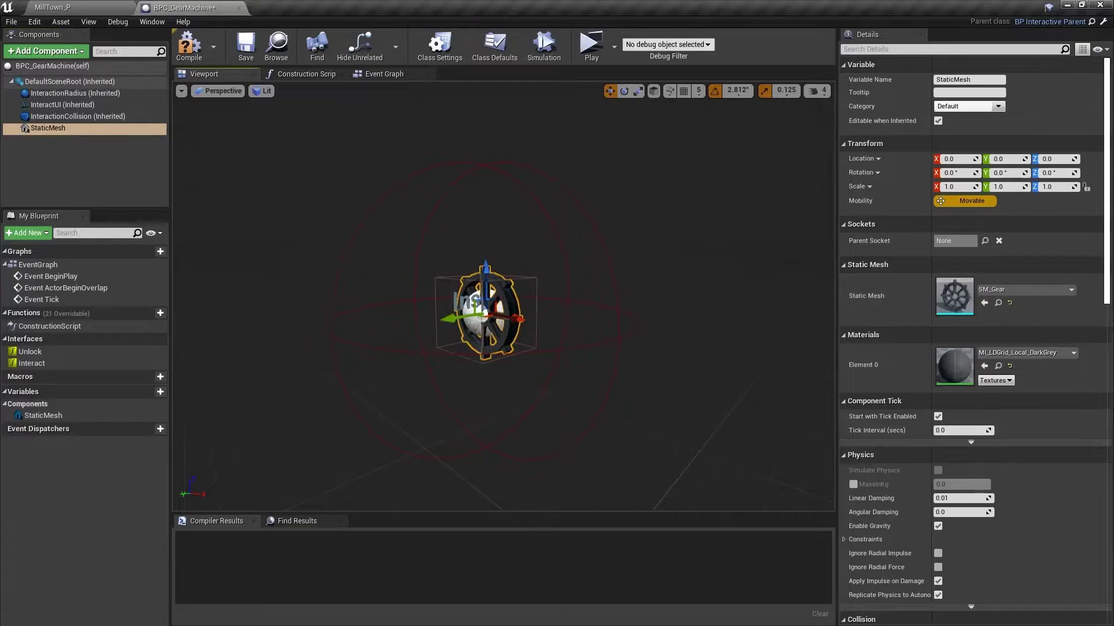
{"action": "left_click", "coordinate": [1007, 354]}
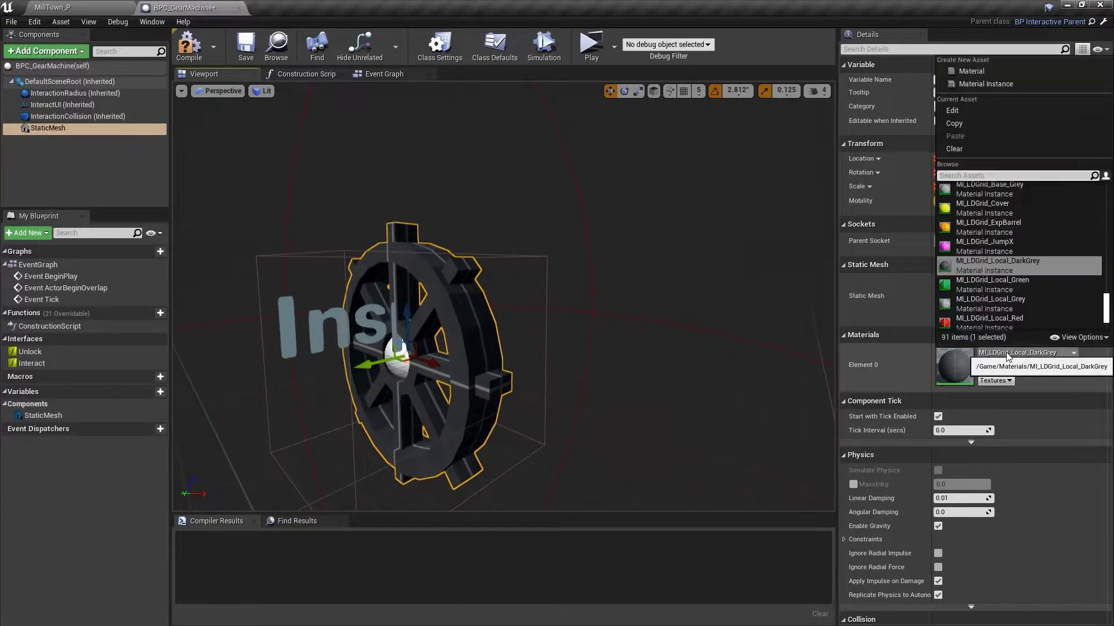
{"action": "type", "text": "white"}
{"action": "key", "text": "Down"}
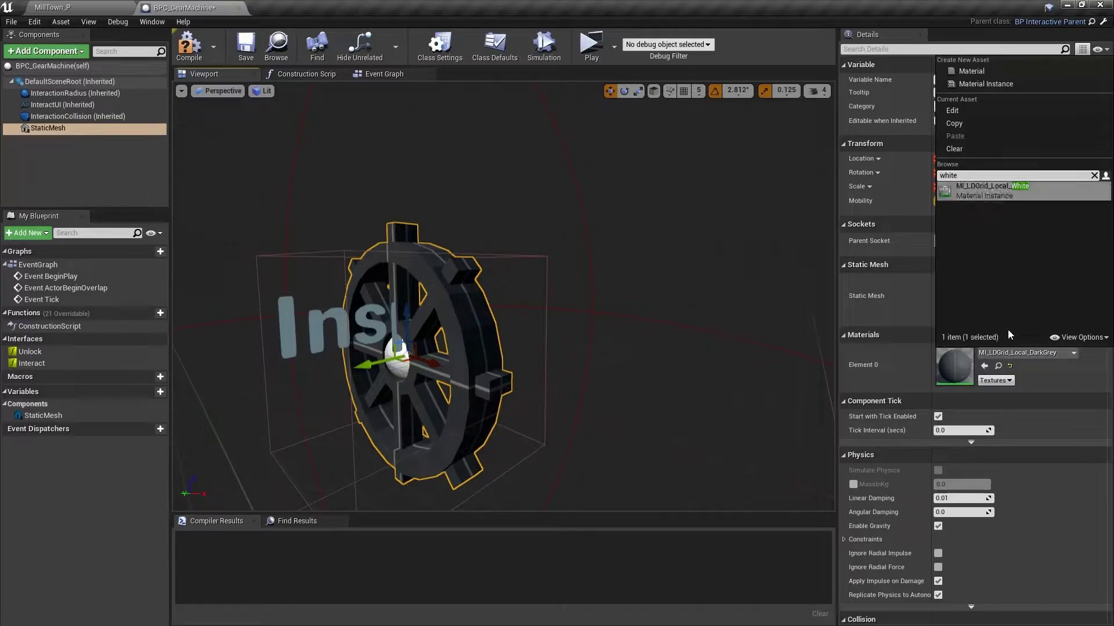
{"action": "key", "text": "Return"}
Step: Rotate the gear mesh about its vertical axis so it faces the same way as the Inspect text
{"action": "mouse_move", "coordinate": [468, 401]}
{"action": "right_mouse_down"}
{"action": "mouse_move", "coordinate": [429, 394]}
{"action": "mouse_move", "coordinate": [468, 401]}
{"action": "right_mouse_up"}
{"action": "key", "text": "e"}
{"action": "left_click_drag", "start_coordinate": [531, 363], "coordinate": [496, 377]}
{"action": "key", "text": "w"}
Step: Raise the InteractUI text above the gear to a Z location of about 56, and compile and save the Blueprint
{"action": "left_click", "coordinate": [62, 104]}
{"action": "left_click_drag", "start_coordinate": [510, 296], "coordinate": [520, 154]}
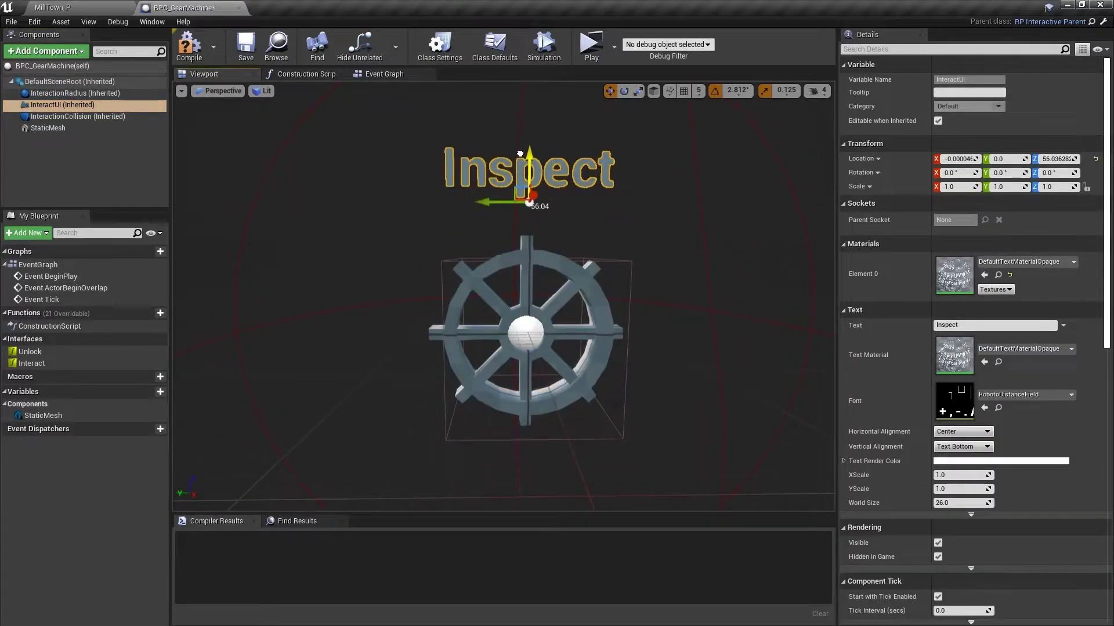
{"action": "left_click", "coordinate": [186, 46]}
{"action": "left_click", "coordinate": [246, 46]}
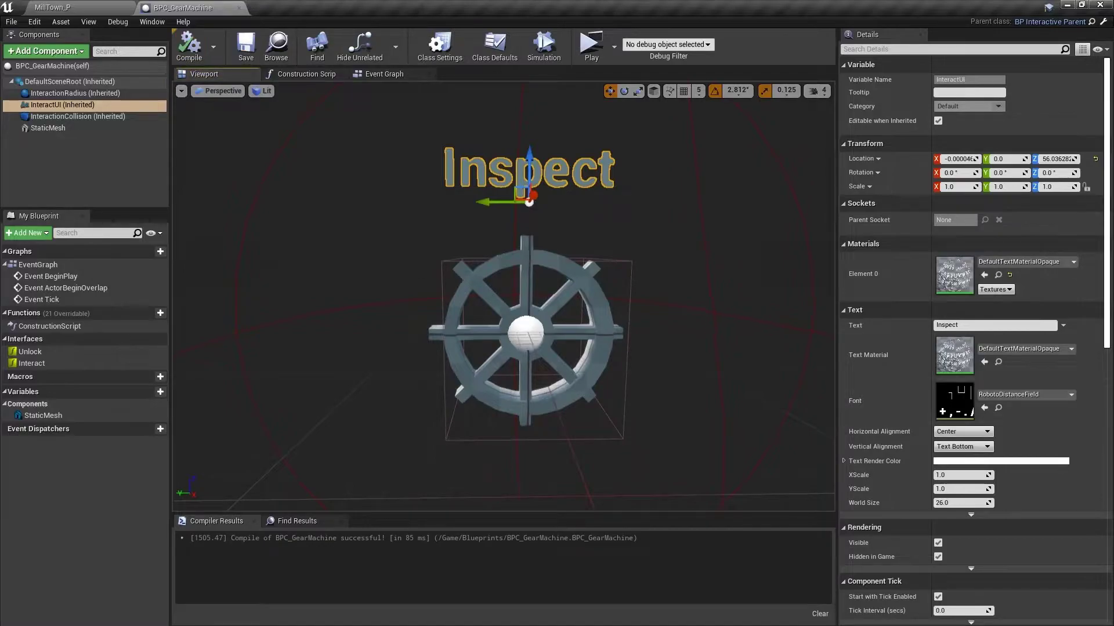
{"action": "right_click_drag", "start_coordinate": [286, 260], "coordinate": [259, 252]}
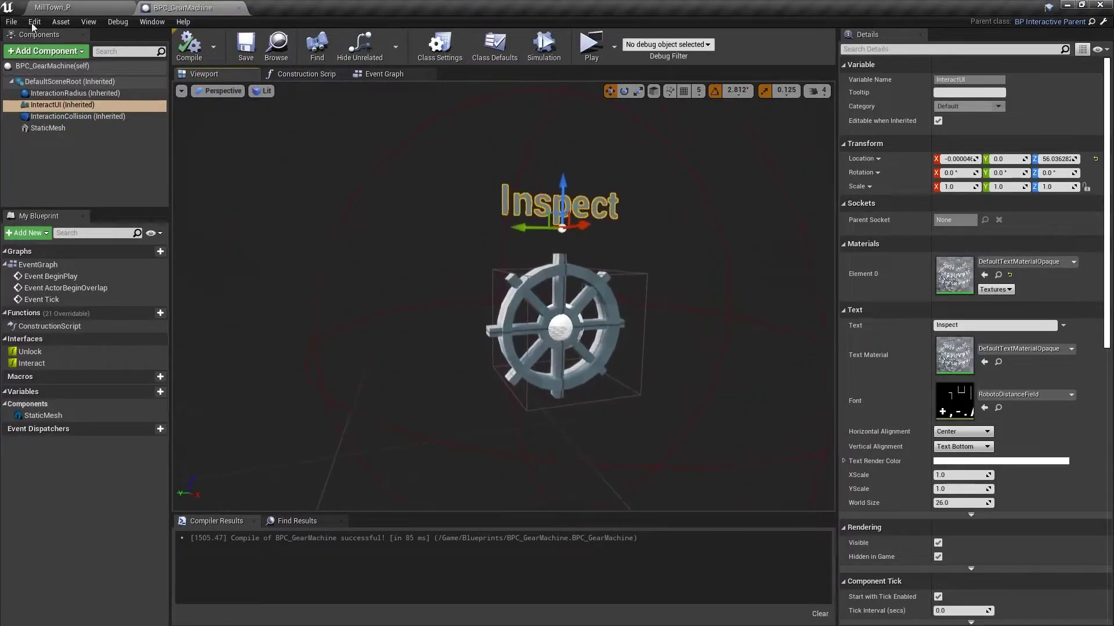
Step: Place a BPC_GearMachine in the MillTown_P level at the lower gear ring and turn it about -90° around Z
{"action": "left_click", "coordinate": [52, 10]}
{"action": "right_click_drag", "start_coordinate": [394, 206], "coordinate": [406, 206]}
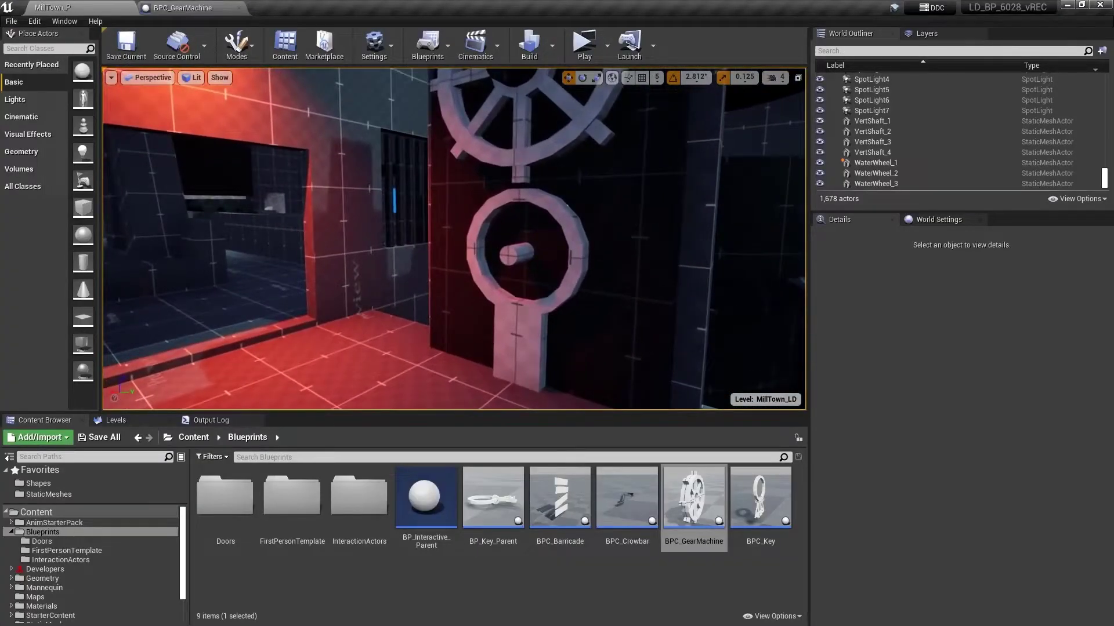
{"action": "left_click_drag", "start_coordinate": [693, 498], "coordinate": [527, 294]}
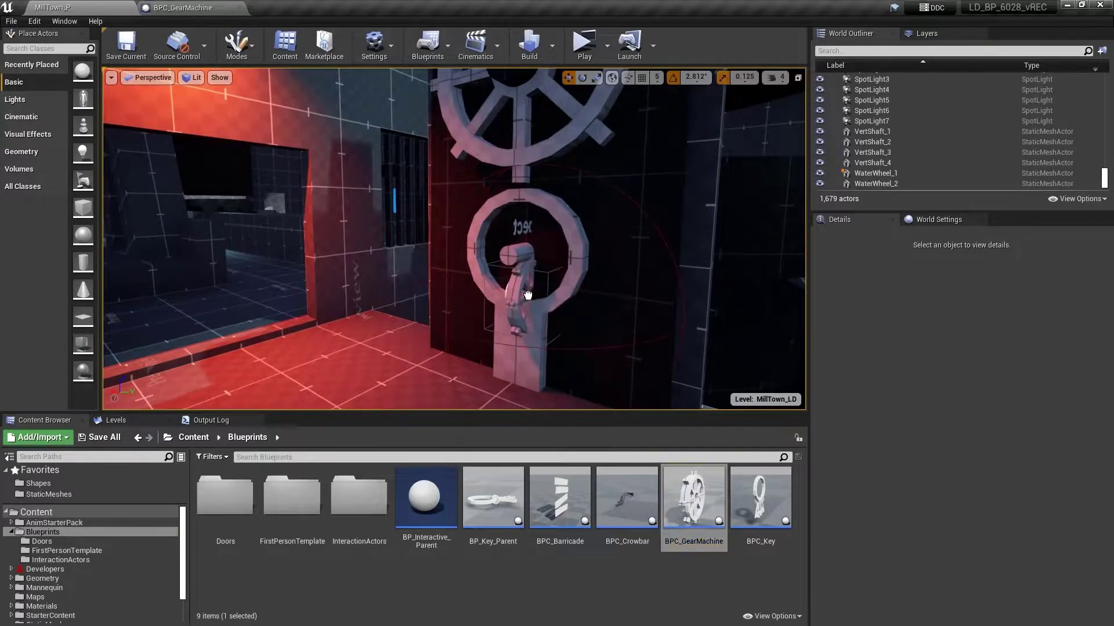
{"action": "left_click_drag", "start_coordinate": [526, 248], "coordinate": [464, 198]}
{"action": "key", "text": "f"}
{"action": "mouse_move", "coordinate": [464, 232]}
{"action": "right_mouse_down"}
{"action": "mouse_move", "coordinate": [430, 232]}
{"action": "mouse_move", "coordinate": [446, 232]}
{"action": "right_mouse_up"}
{"action": "key", "text": "Escape"}
Step: Center the placed gear machine on the ring's axle, at about X 1646.4, Y 872.2, Z 359
{"action": "left_click", "coordinate": [514, 251]}
{"action": "left_click_drag", "start_coordinate": [550, 271], "coordinate": [521, 277]}
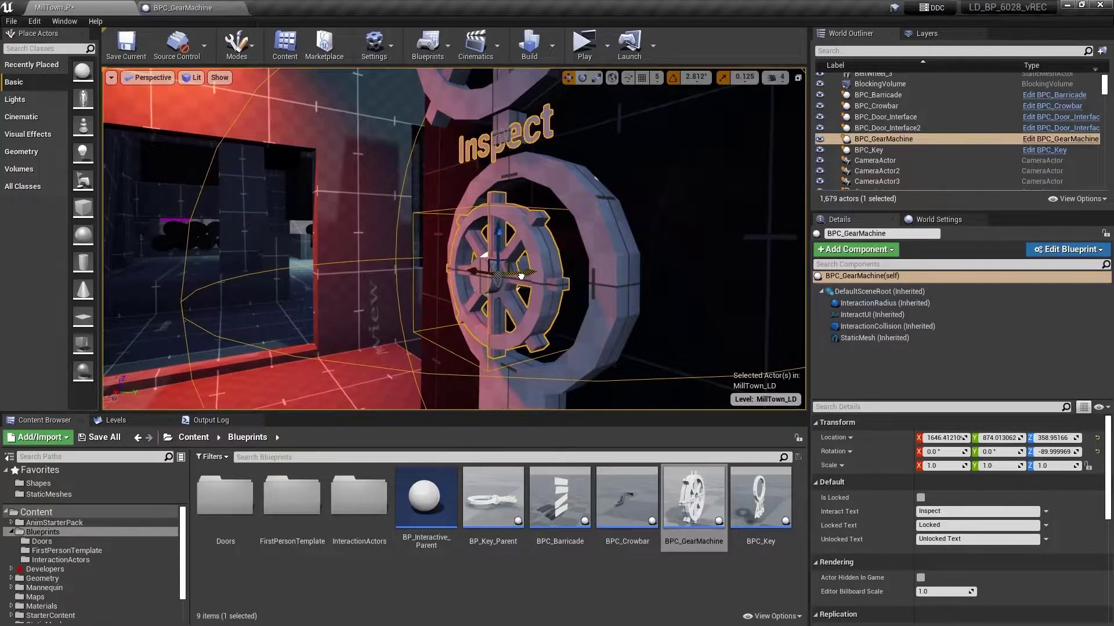
{"action": "right_click_drag", "start_coordinate": [521, 279], "coordinate": [525, 291]}
{"action": "key", "text": "d"}
{"action": "left_click_drag", "start_coordinate": [527, 323], "coordinate": [530, 325]}
{"action": "key", "text": "a"}
{"action": "right_click_drag", "start_coordinate": [530, 325], "coordinate": [491, 316]}
{"action": "left_click_drag", "start_coordinate": [491, 316], "coordinate": [481, 317]}
{"action": "right_click_drag", "start_coordinate": [481, 317], "coordinate": [464, 313]}
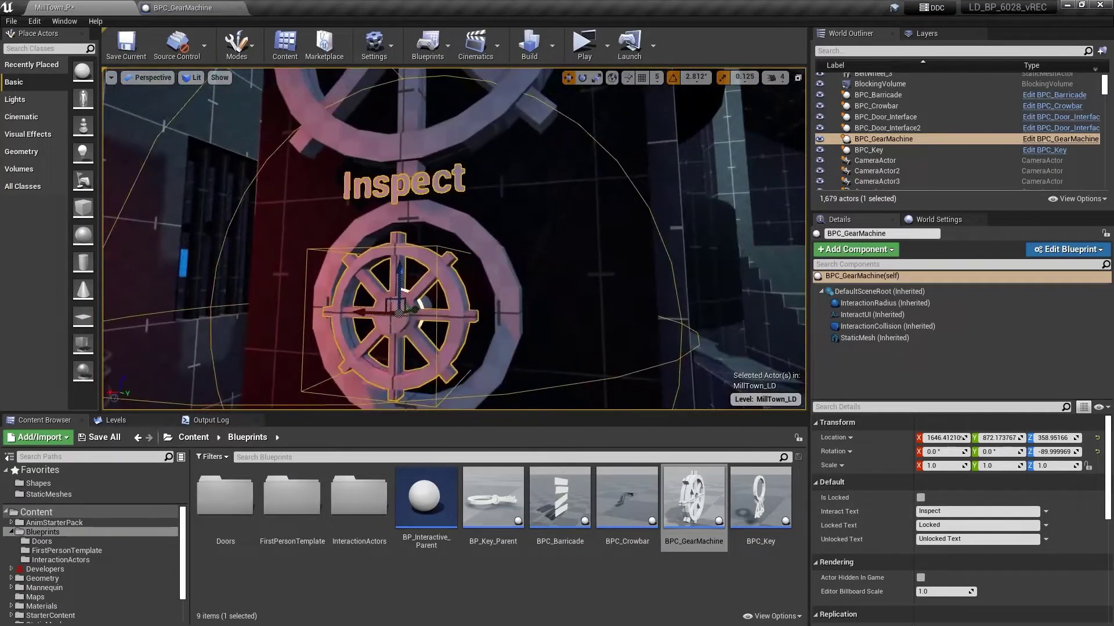
Step: In BPC_GearMachine's class defaults, enable Is Locked and set Locked Text to "Replace" and "Gear Wheel" on two lines
{"action": "left_click", "coordinate": [218, 8]}
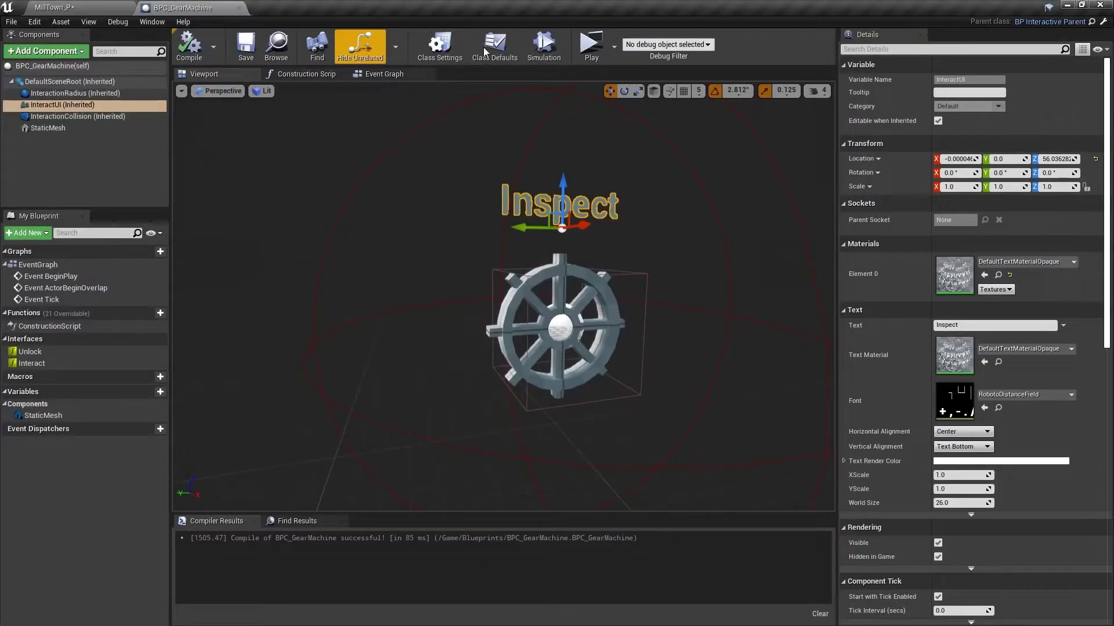
{"action": "left_click", "coordinate": [491, 53]}
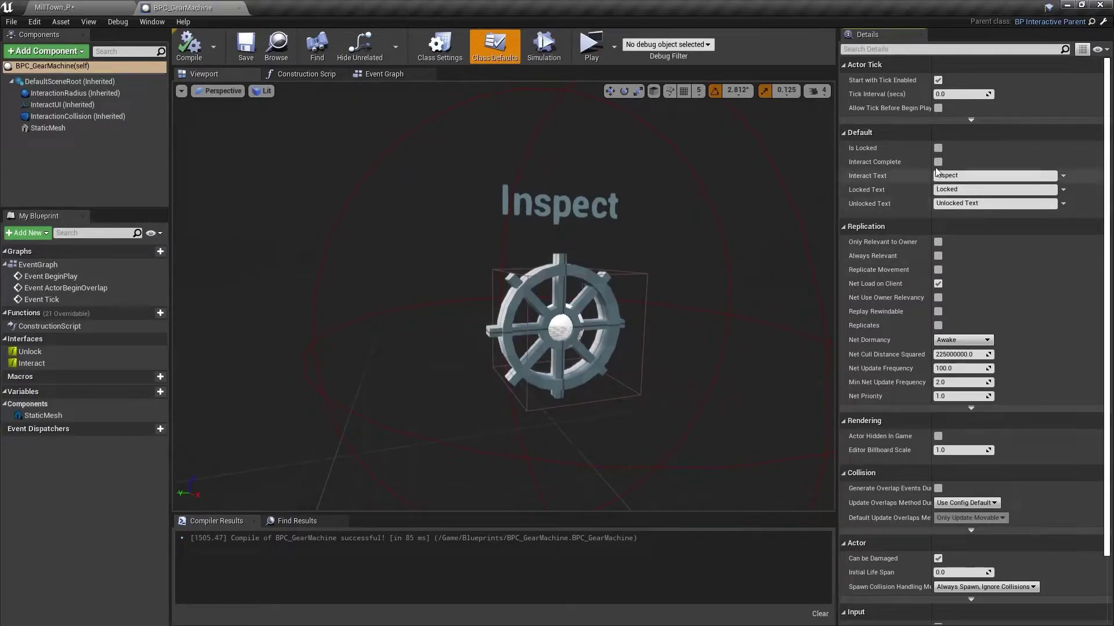
{"action": "left_click", "coordinate": [938, 148]}
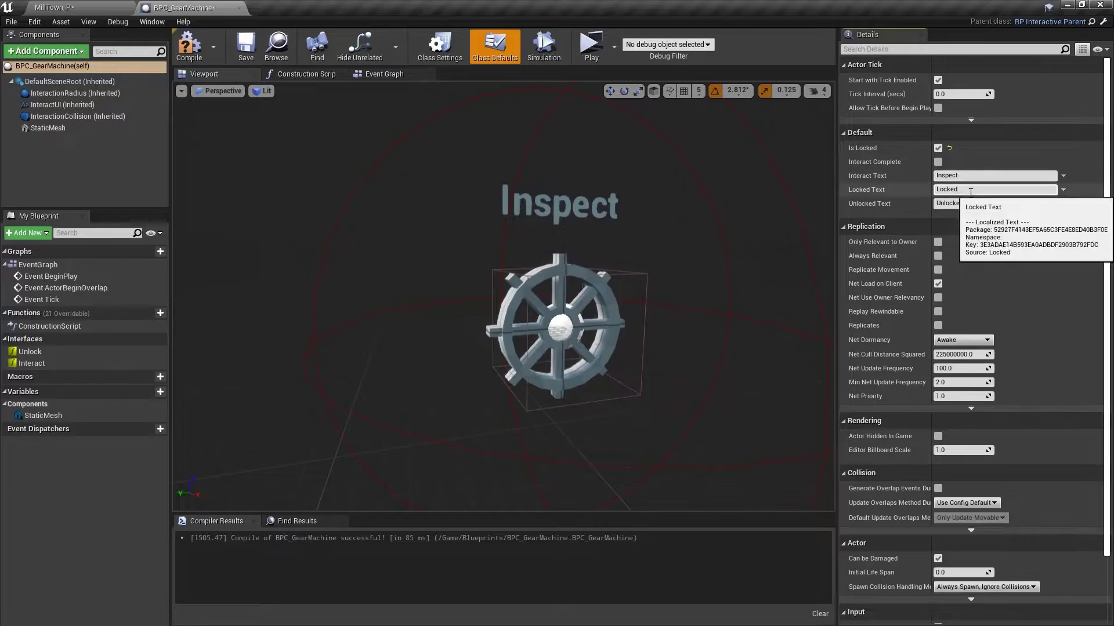
{"action": "left_click", "coordinate": [957, 189]}
{"action": "type", "text": "Replace"}
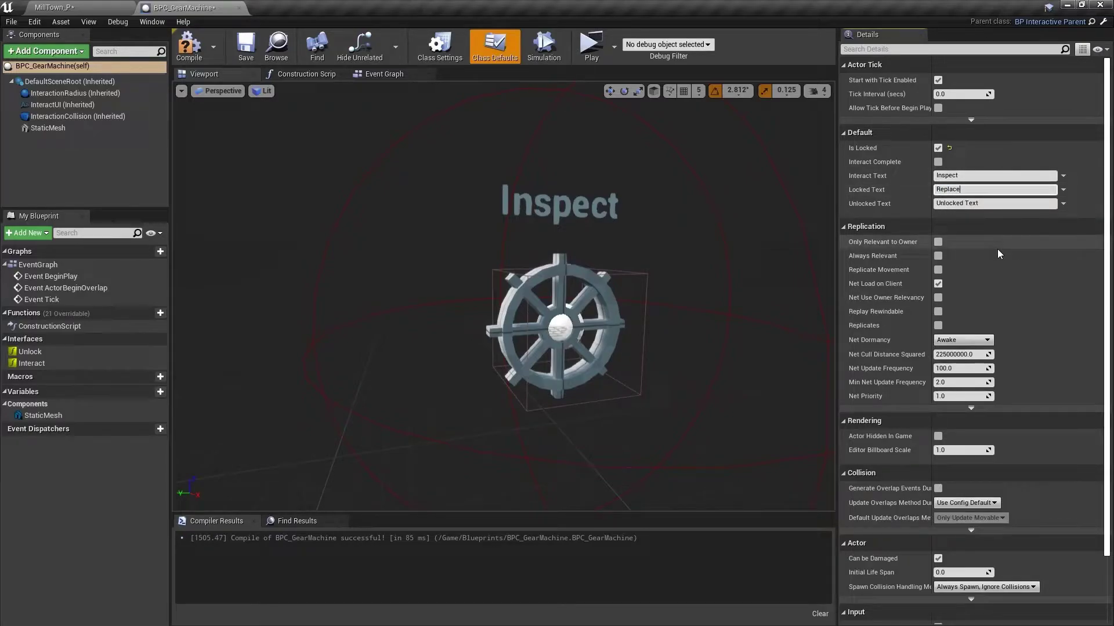
{"action": "key", "text": "shift+Return"}
{"action": "type", "text": "Gear Wheel"}
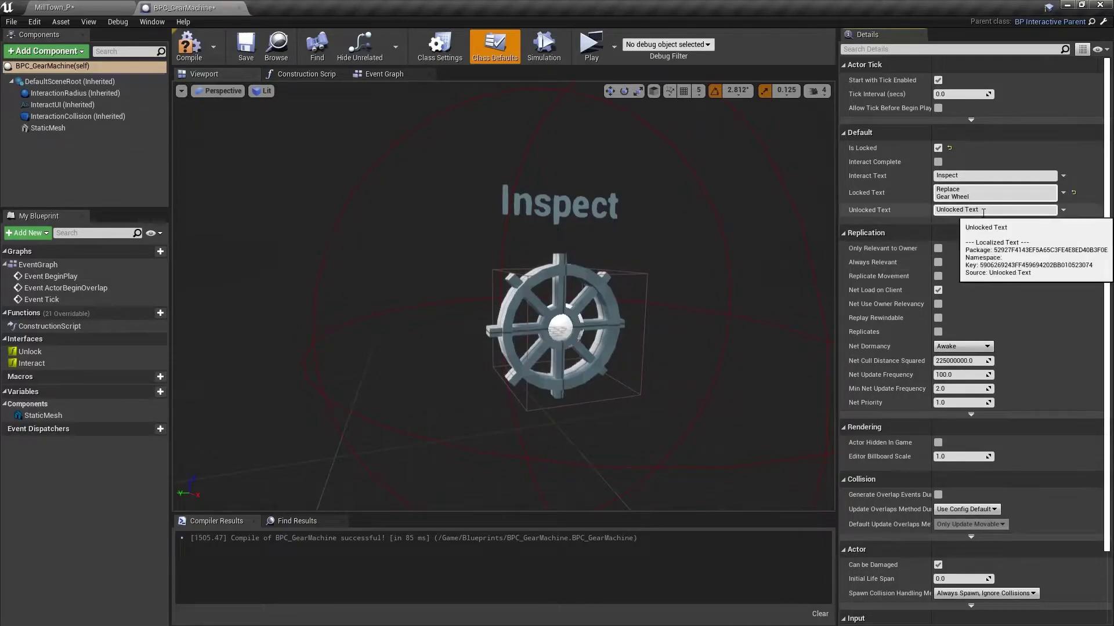
Step: Set the Unlocked Text default to "Place Gear"
{"action": "left_click_drag", "start_coordinate": [980, 210], "coordinate": [959, 210]}
{"action": "key", "text": "ctrl+a"}
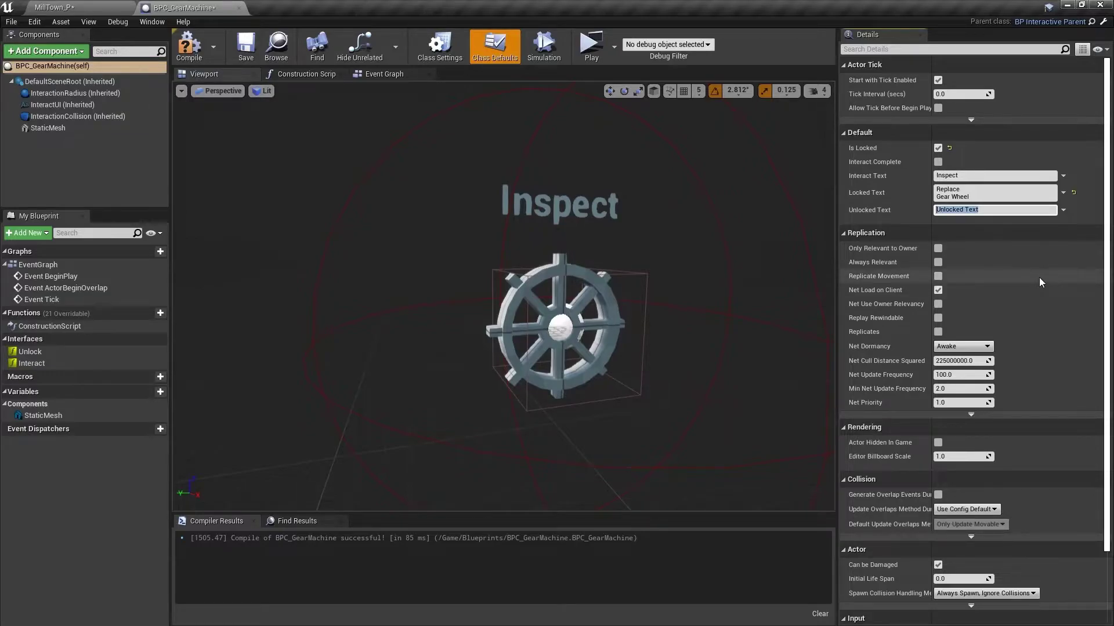
{"action": "type", "text": "Place Gear"}
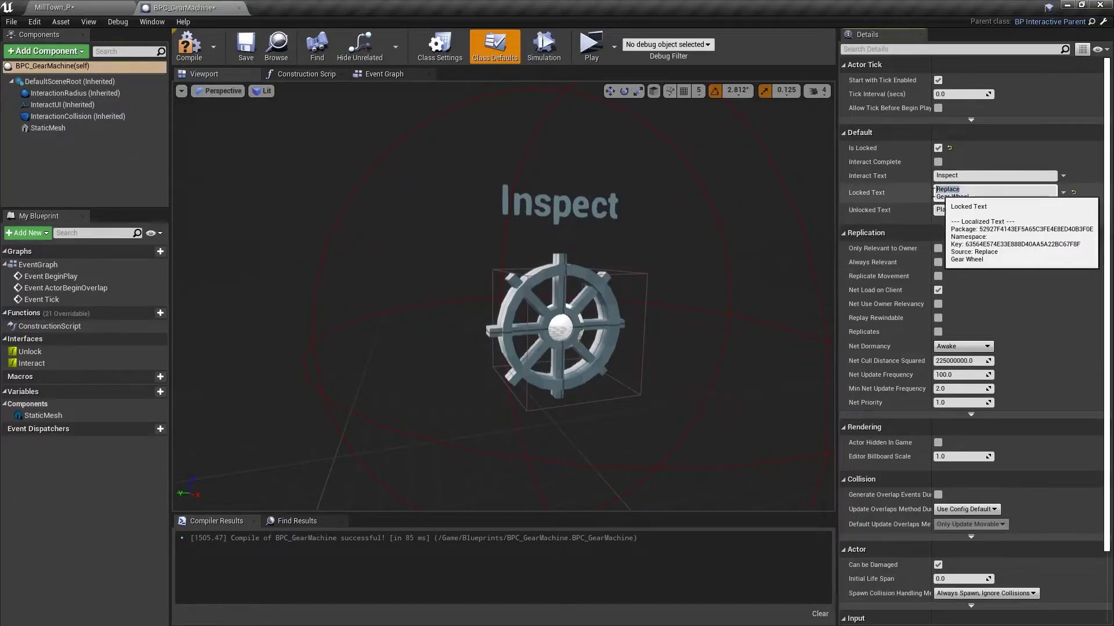
Step: Change the first line of Locked Text to "Missing", and compile and save the Blueprint
{"action": "left_click", "coordinate": [975, 202]}
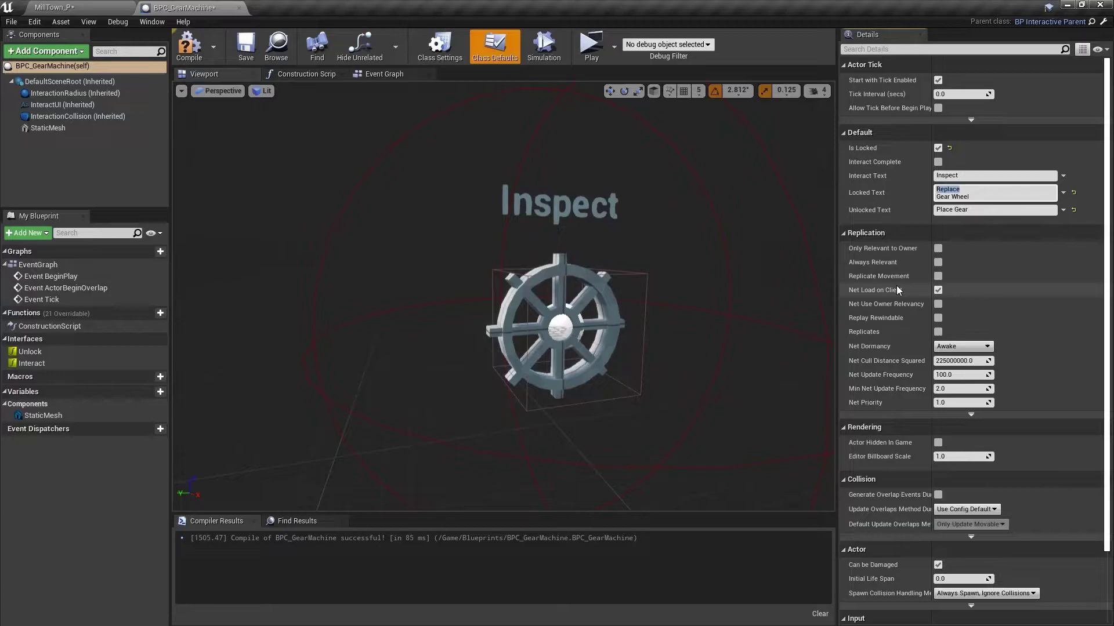
{"action": "type", "text": "Missing"}
{"action": "mouse_move", "coordinate": [798, 252]}
{"action": "right_mouse_down"}
{"action": "mouse_move", "coordinate": [783, 249]}
{"action": "mouse_move", "coordinate": [813, 250]}
{"action": "right_mouse_up"}
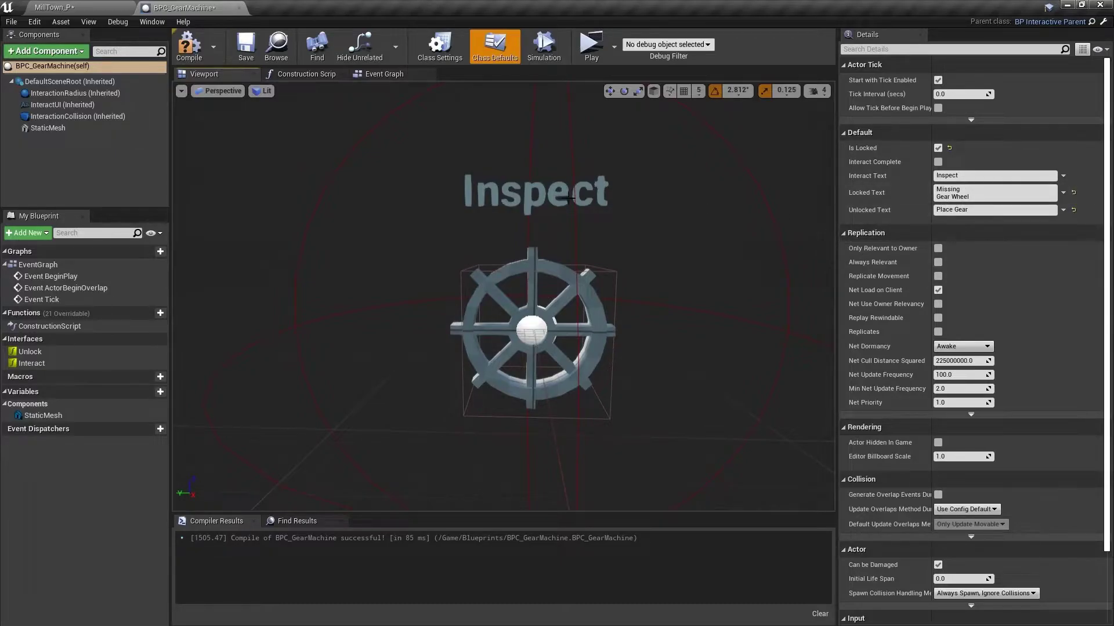
{"action": "mouse_move", "coordinate": [508, 204]}
{"action": "left_mouse_down"}
{"action": "mouse_move", "coordinate": [546, 206]}
{"action": "mouse_move", "coordinate": [525, 207]}
{"action": "left_mouse_up"}
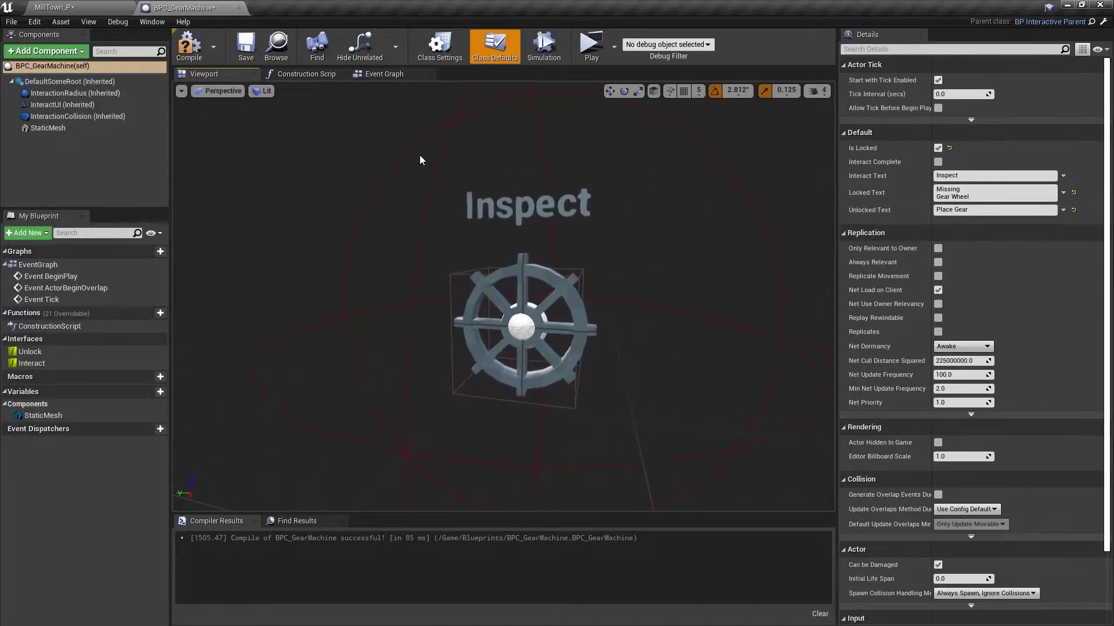
{"action": "left_click", "coordinate": [190, 47]}
{"action": "left_click", "coordinate": [244, 46]}
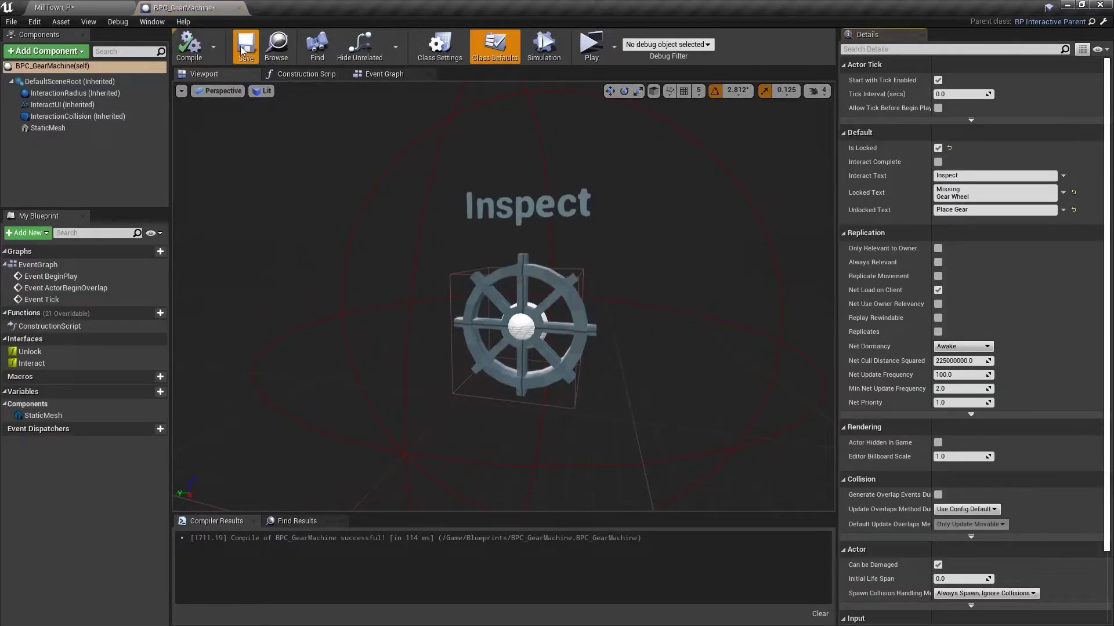
Step: Delete the three default event nodes from BPC_GearMachine's Event Graph, and compile and save the Blueprint
{"action": "left_click", "coordinate": [381, 74]}
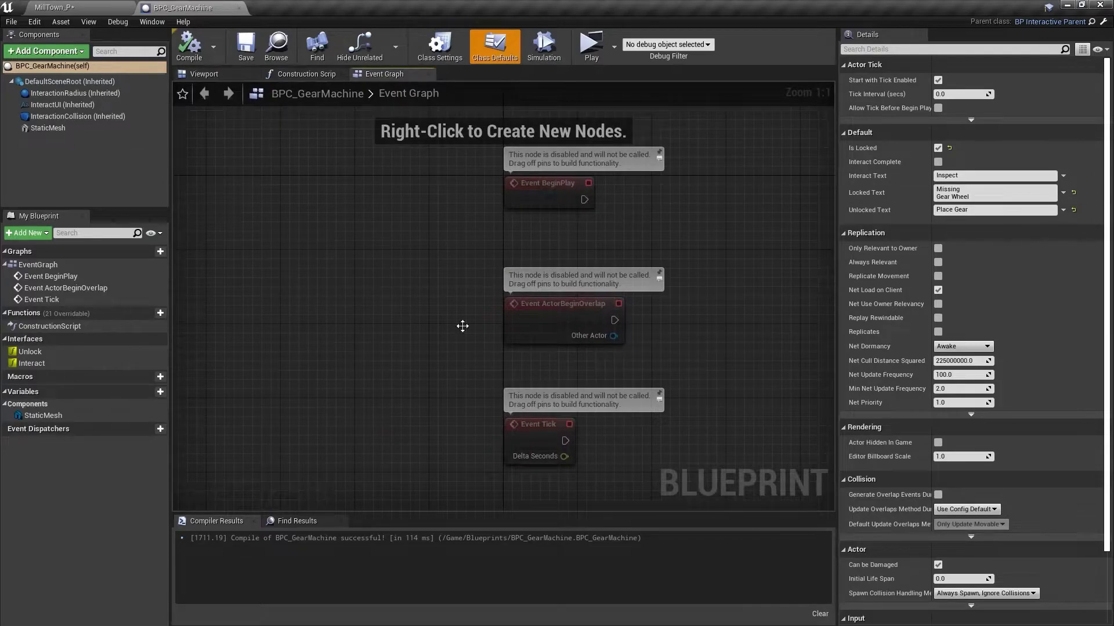
{"action": "left_click_drag", "start_coordinate": [454, 189], "coordinate": [604, 440]}
{"action": "key", "text": "Delete"}
{"action": "right_click_drag", "start_coordinate": [299, 197], "coordinate": [278, 199]}
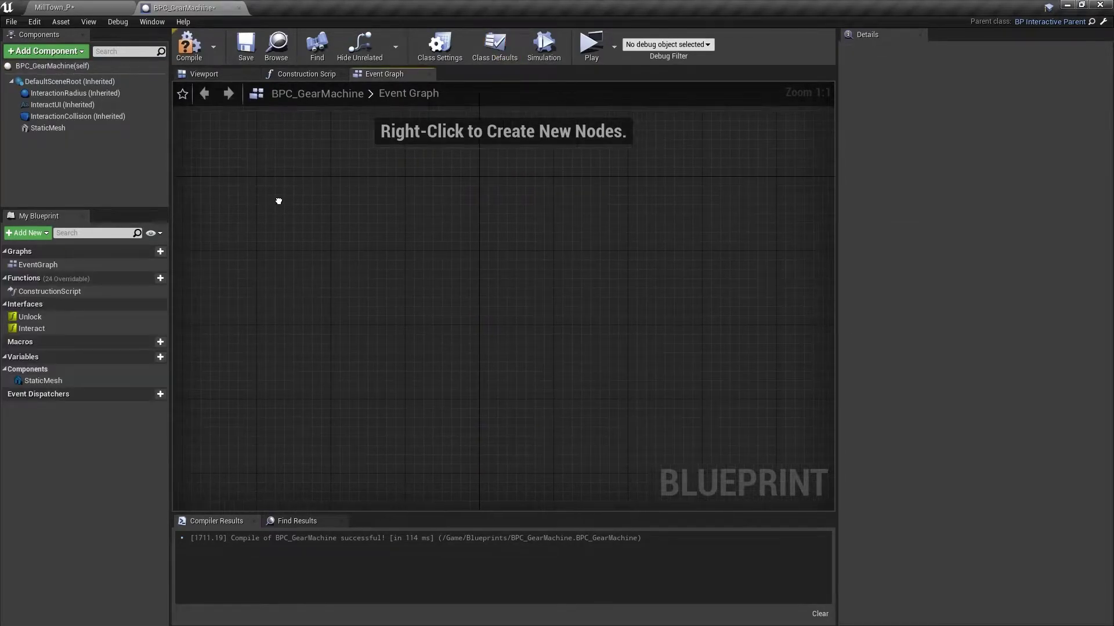
{"action": "left_click", "coordinate": [189, 45]}
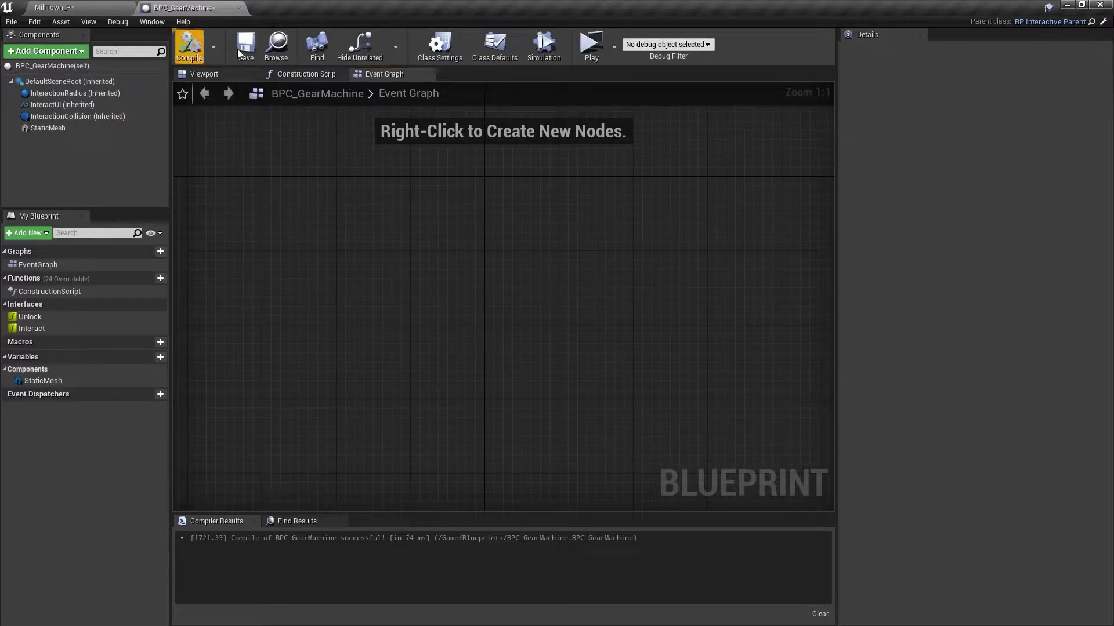
{"action": "left_click", "coordinate": [246, 45]}
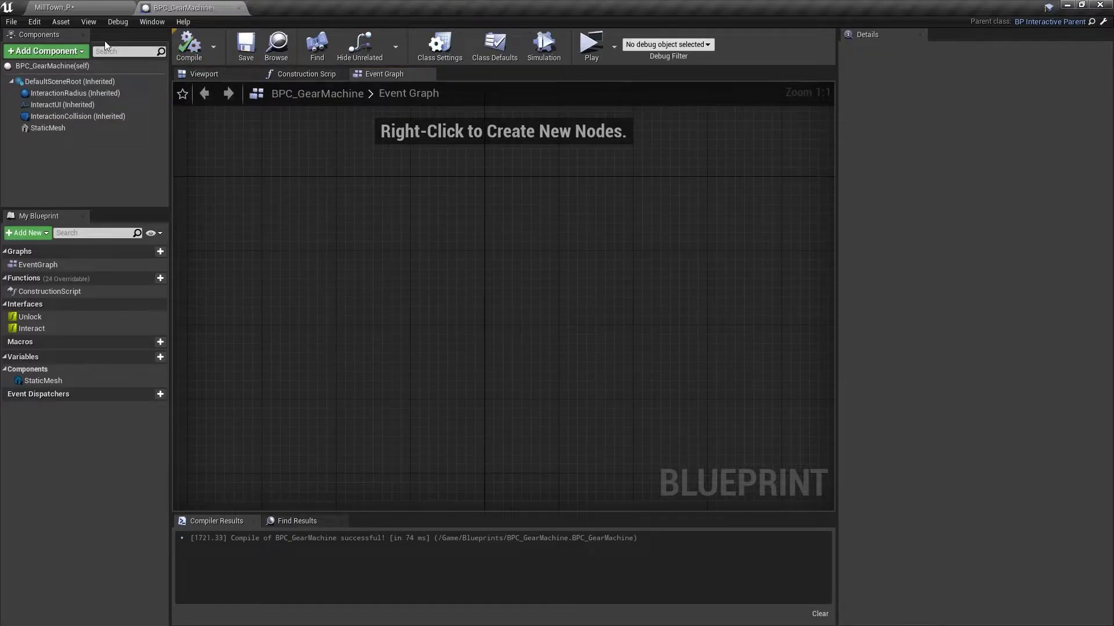
Step: Enable Hidden in Game for the gear's StaticMesh component, and compile and save the Blueprint
{"action": "left_click", "coordinate": [64, 127]}
{"action": "left_click", "coordinate": [207, 74]}
{"action": "left_click_drag", "start_coordinate": [441, 290], "coordinate": [377, 297]}
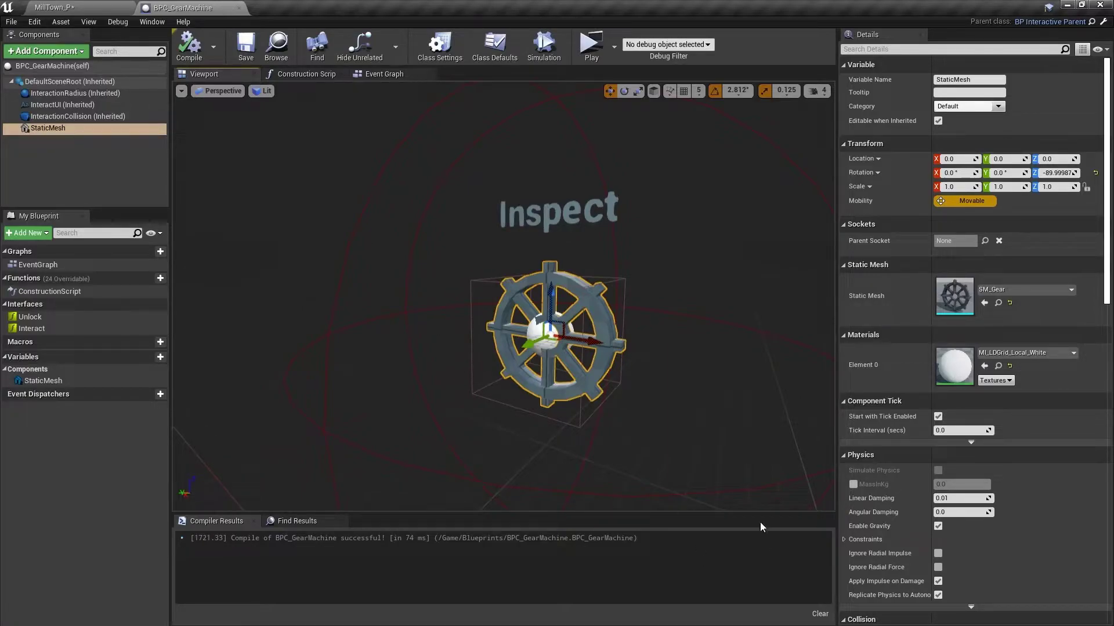
{"action": "scroll", "coordinate": [925, 505], "scroll_direction": "down", "scroll_amount": 2}
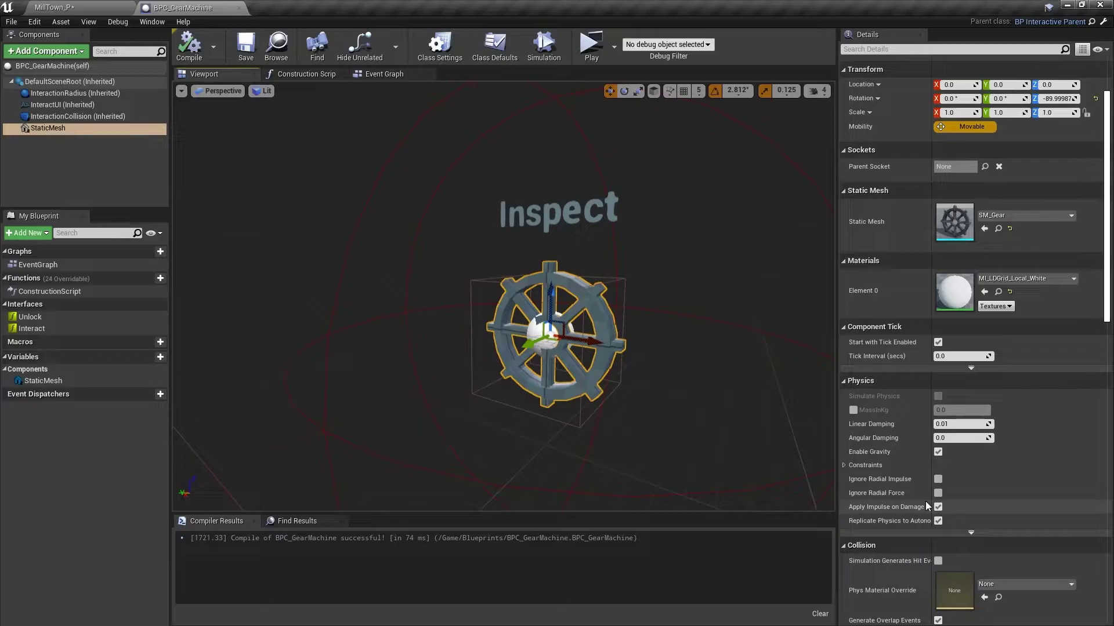
{"action": "scroll", "coordinate": [924, 502], "scroll_direction": "down", "scroll_amount": 6}
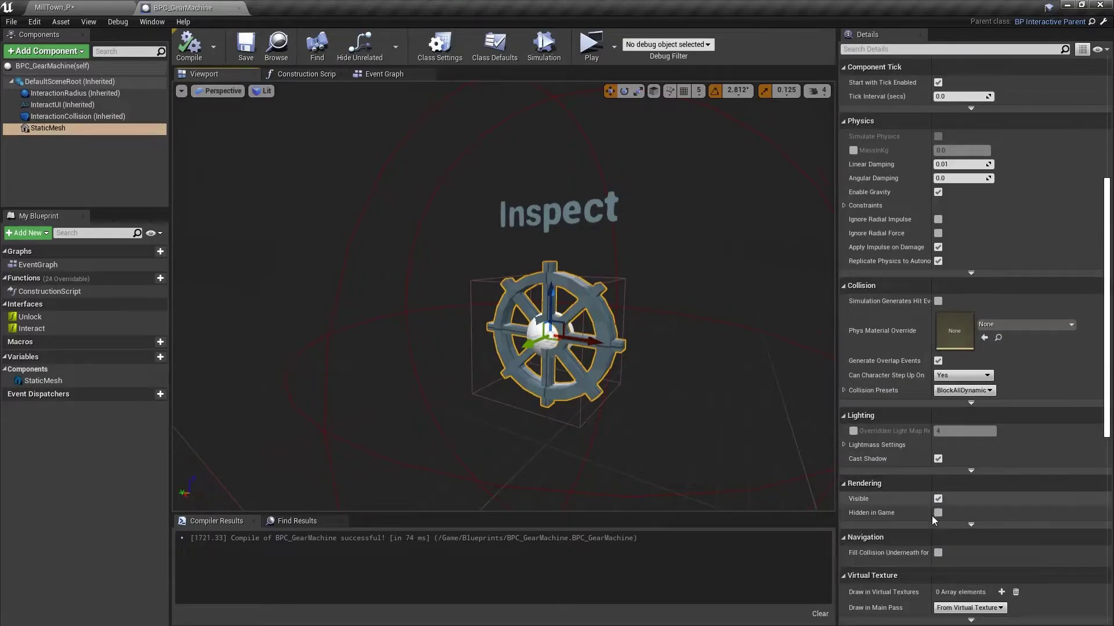
{"action": "left_click", "coordinate": [937, 513]}
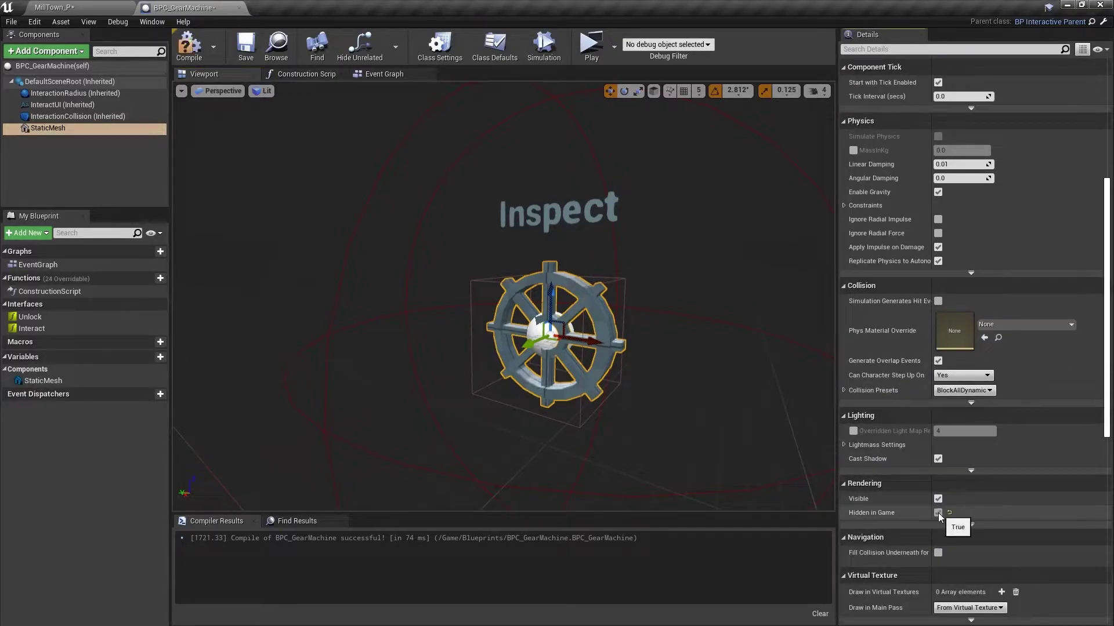
{"action": "left_click", "coordinate": [189, 45]}
{"action": "left_click", "coordinate": [246, 46]}
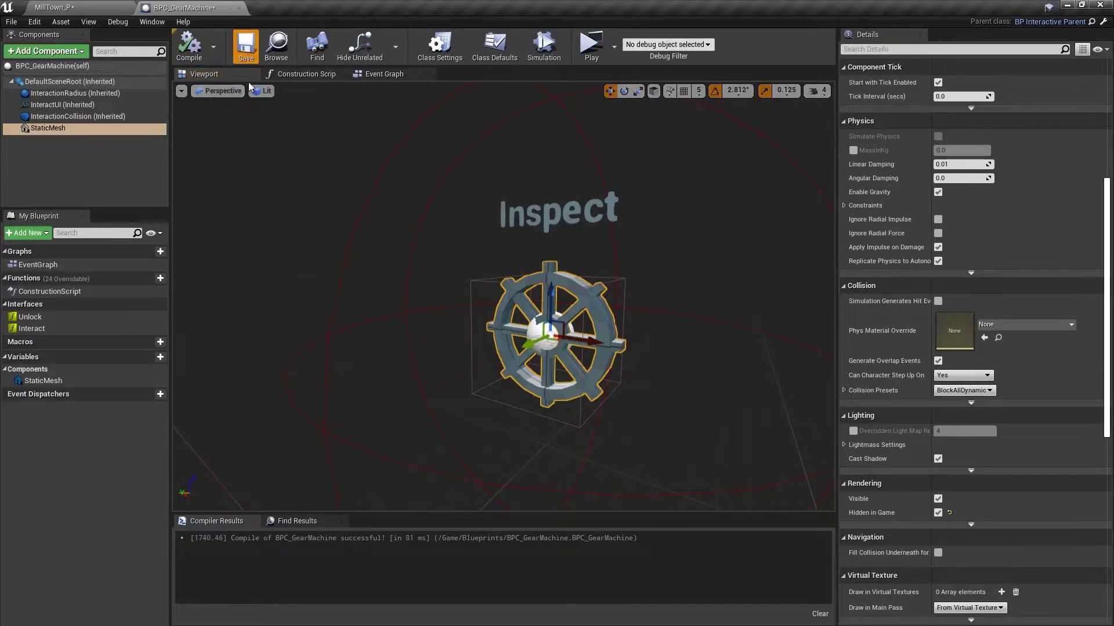
Step: Inspect the placed gear machine in the MillTown level, toggling Game View to compare the mount with and without the gear
{"action": "left_click", "coordinate": [87, 8]}
{"action": "key", "text": "s"}
{"action": "right_click_drag", "start_coordinate": [454, 239], "coordinate": [432, 244]}
{"action": "key", "text": "f"}
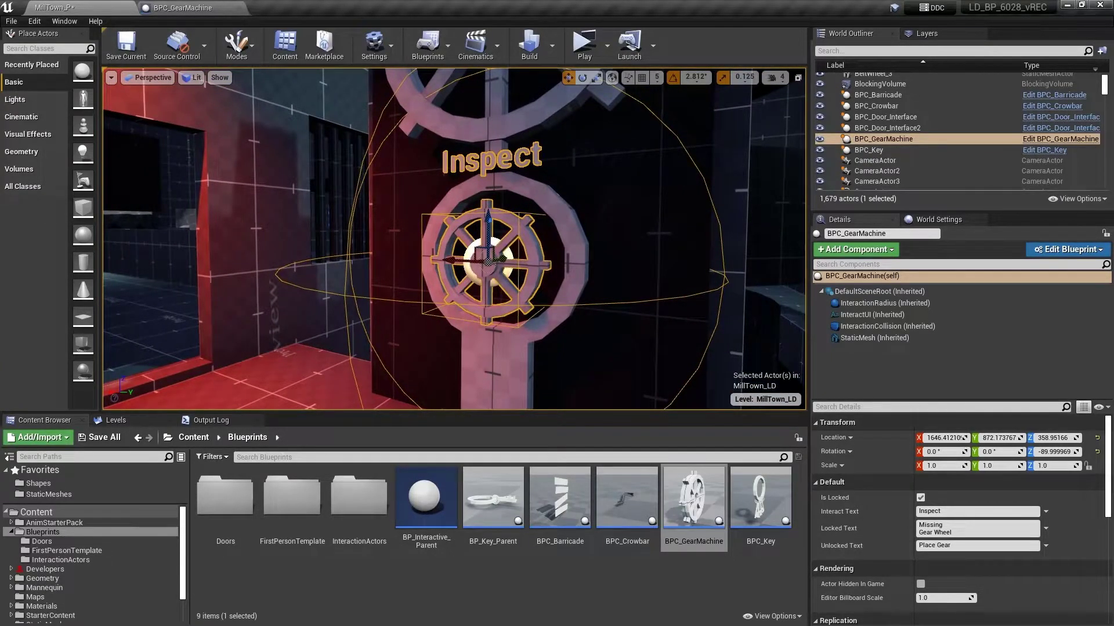
{"action": "right_click_drag", "start_coordinate": [300, 242], "coordinate": [313, 246]}
{"action": "key", "text": "s"}
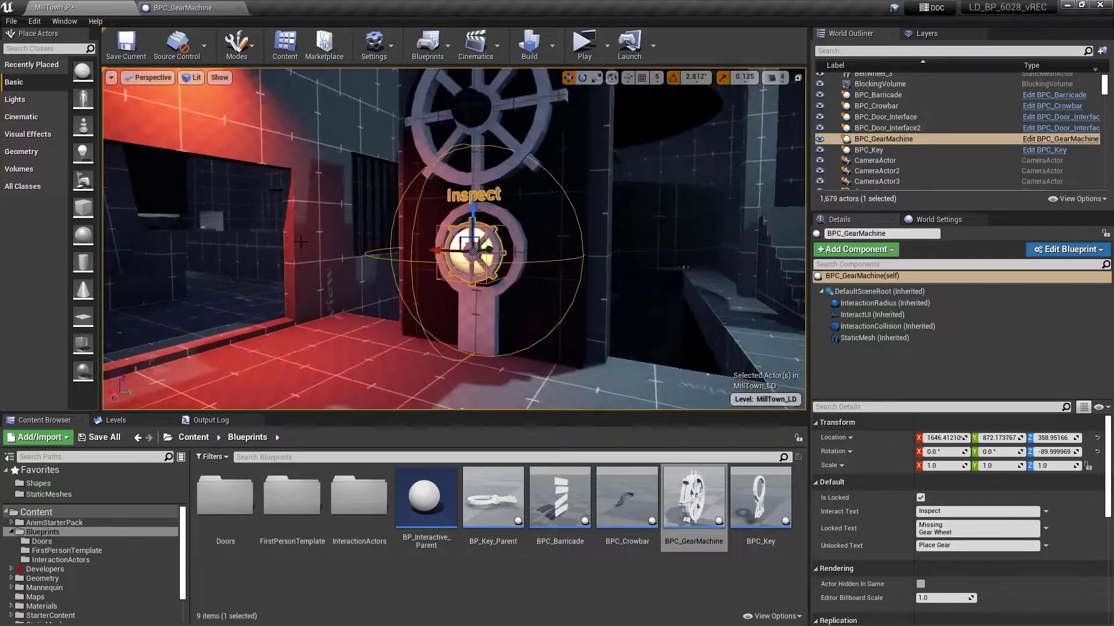
{"action": "key", "text": "g"}
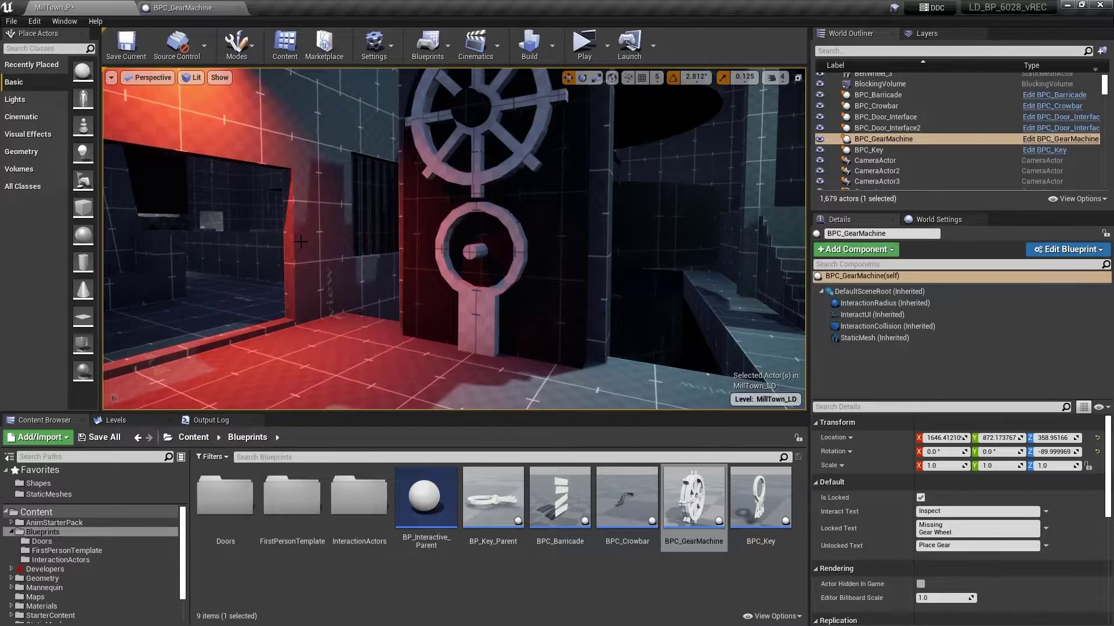
{"action": "key", "text": "g"}
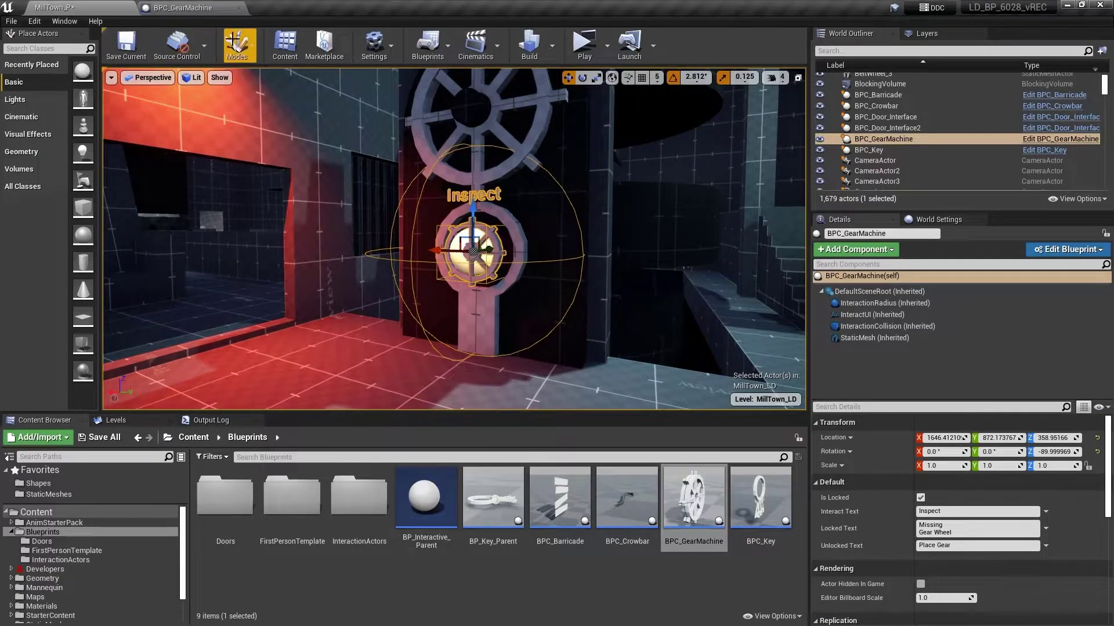
Step: Add the Event Start Events on Interact node to BPC_GearMachine's Event Graph
{"action": "left_click", "coordinate": [187, 8]}
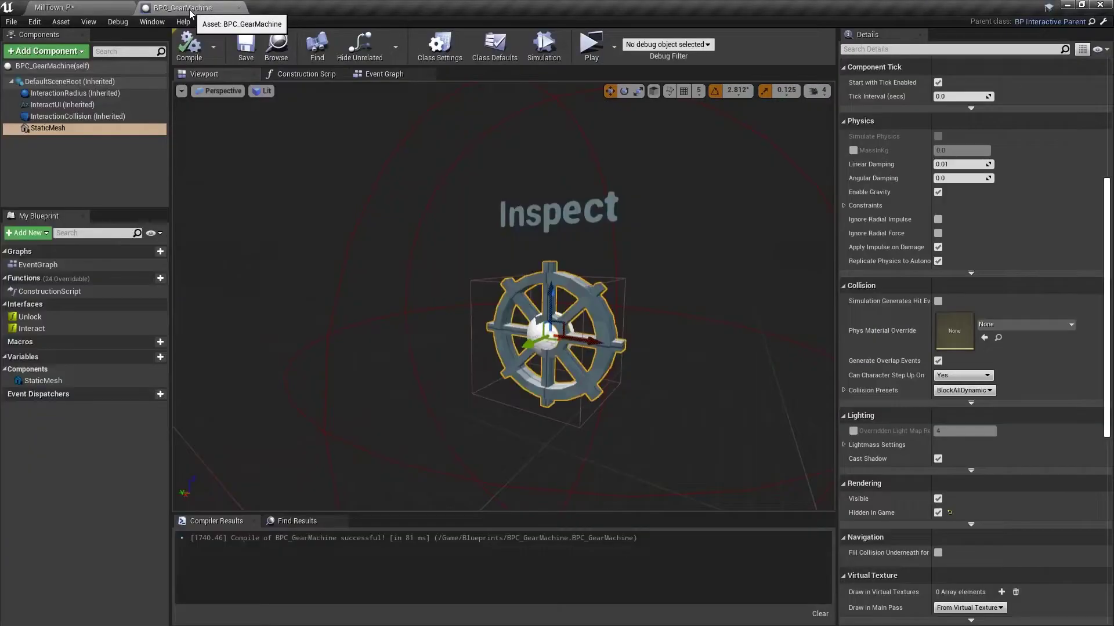
{"action": "left_click", "coordinate": [382, 75]}
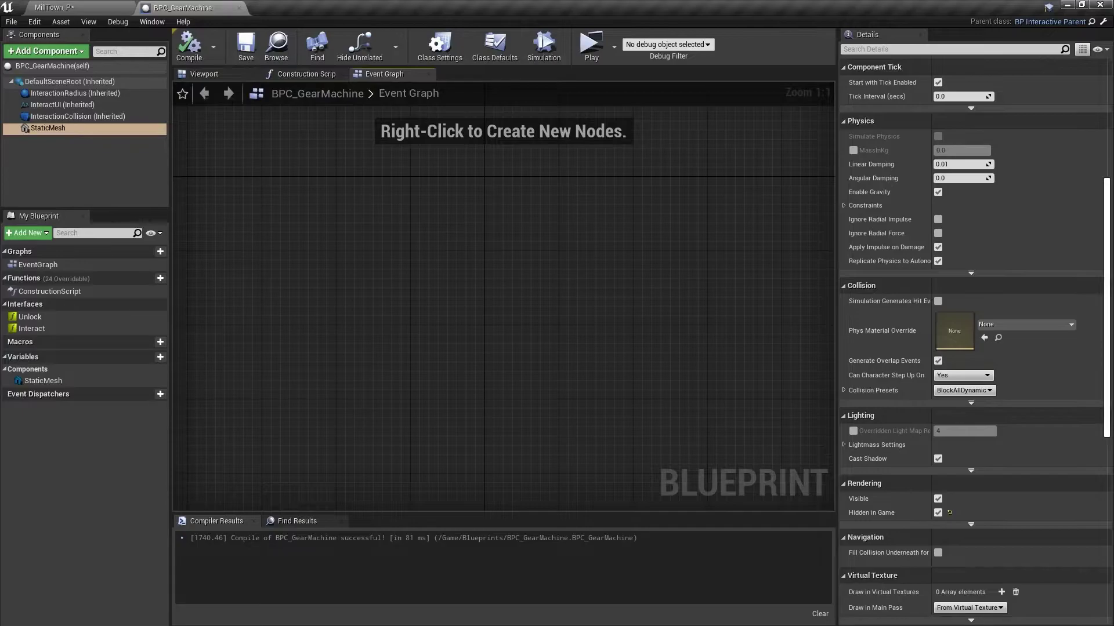
{"action": "right_click", "coordinate": [256, 276]}
{"action": "type", "text": "event"}
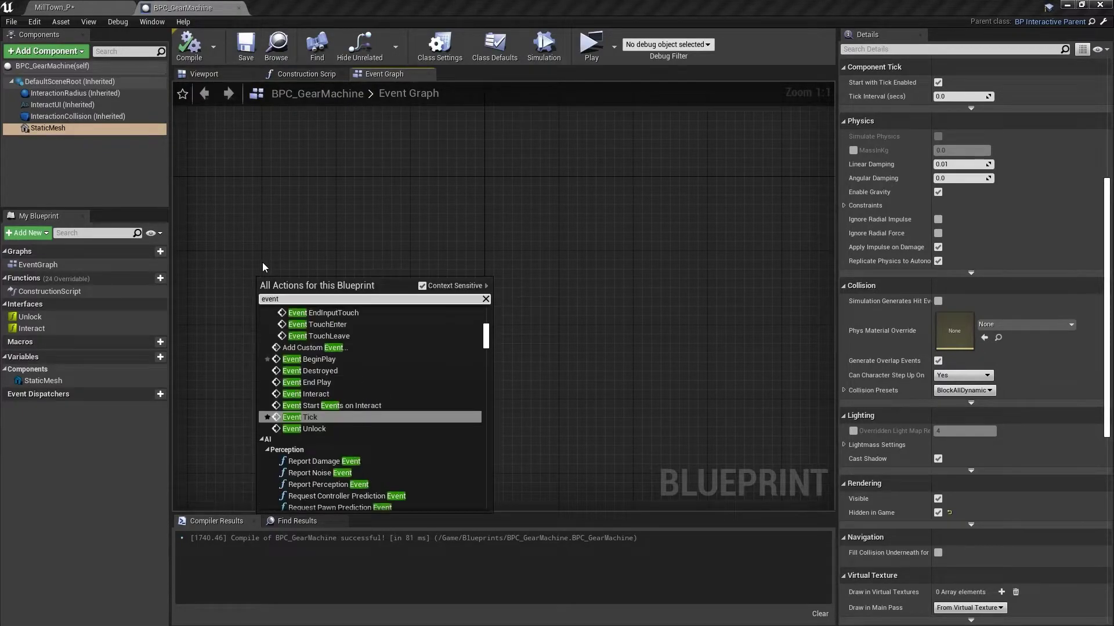
{"action": "type", "text": " star"}
{"action": "key", "text": "Up"}
{"action": "key", "text": "Return"}
{"action": "mouse_move", "coordinate": [369, 335]}
{"action": "right_mouse_down"}
{"action": "mouse_move", "coordinate": [343, 318]}
{"action": "mouse_move", "coordinate": [365, 323]}
{"action": "right_mouse_up"}
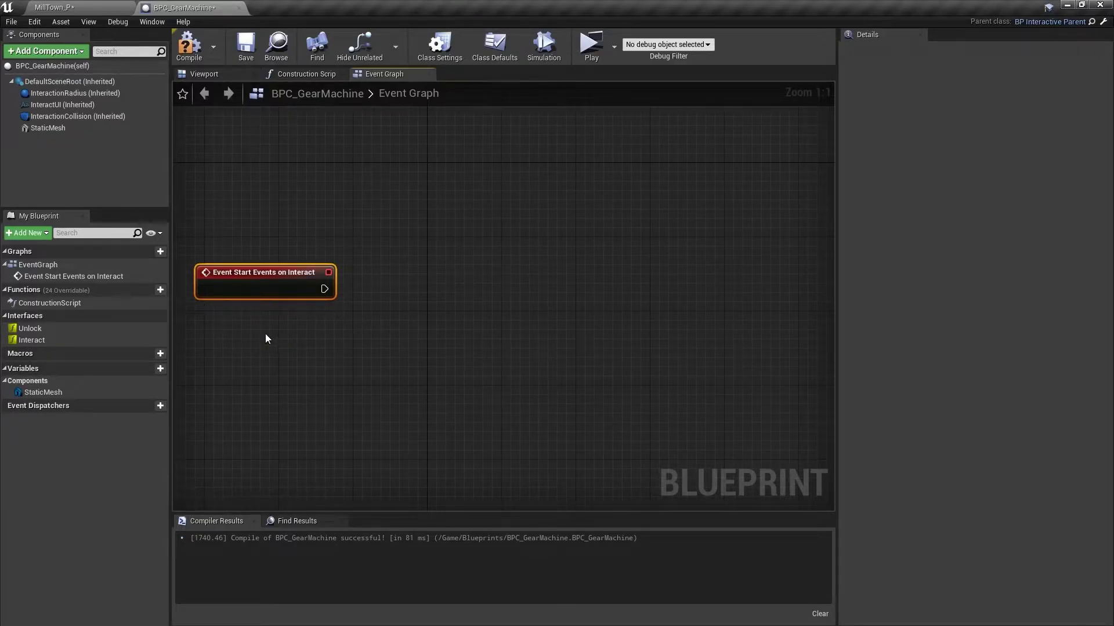
{"action": "right_click_drag", "start_coordinate": [266, 335], "coordinate": [271, 348]}
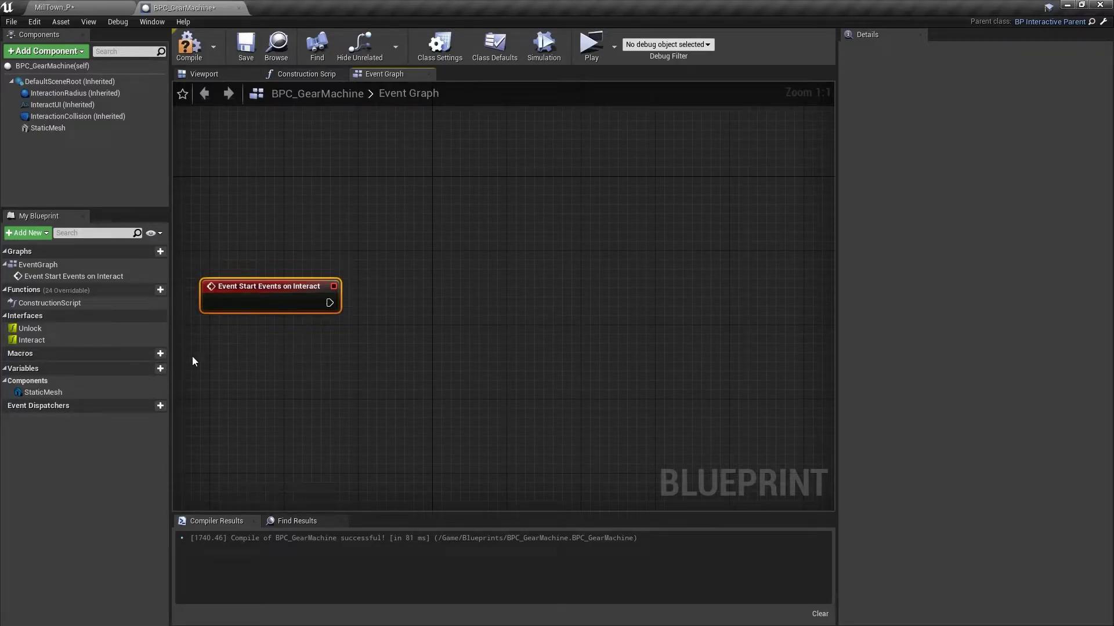
Step: Add a getter for the Is Locked variable below the Start Events on Interact event
{"action": "right_click", "coordinate": [362, 370]}
{"action": "type", "text": "islocek"}
{"action": "key", "text": "BackSpace"}
{"action": "key", "text": "BackSpace"}
{"action": "key", "text": "BackSpace"}
{"action": "key", "text": "BackSpace"}
{"action": "type", "text": "l"}
{"action": "key", "text": "BackSpace"}
{"action": "type", "text": "ock"}
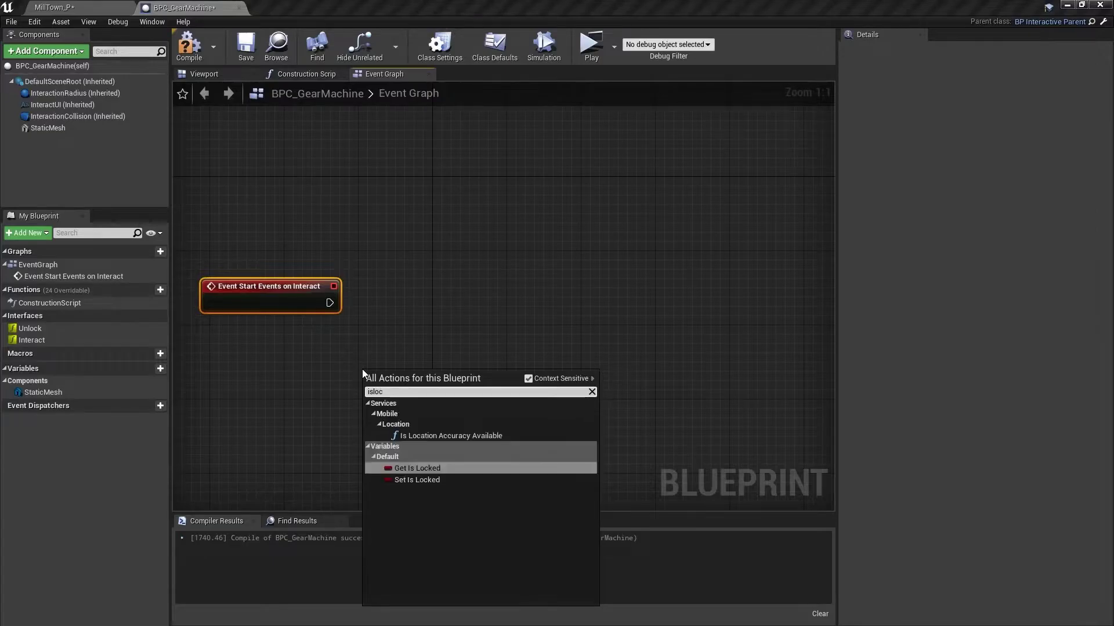
{"action": "key", "text": "Return"}
Step: Add a Branch node run by Event Start Events on Interact, with Is Locked as its condition
{"action": "left_click", "coordinate": [382, 347]}
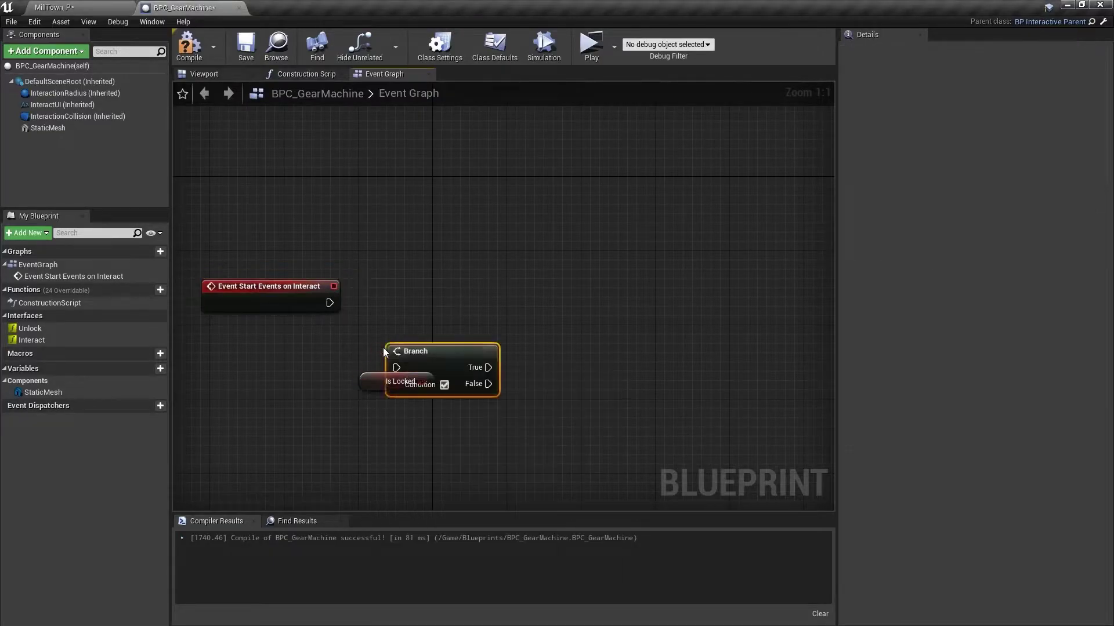
{"action": "left_click_drag", "start_coordinate": [395, 346], "coordinate": [394, 284]}
{"action": "left_click_drag", "start_coordinate": [329, 303], "coordinate": [397, 303]}
{"action": "left_click_drag", "start_coordinate": [422, 381], "coordinate": [396, 318]}
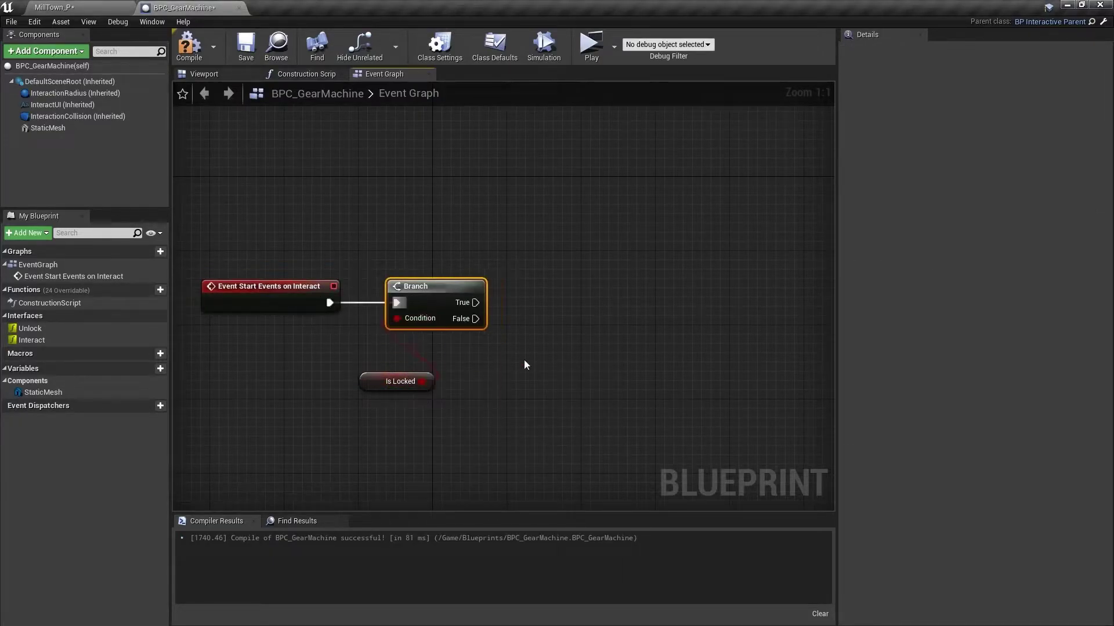
Step: Add an Interact UI reference beyond the Branch with a Set Text node targeting it
{"action": "right_click_drag", "start_coordinate": [524, 360], "coordinate": [397, 374]}
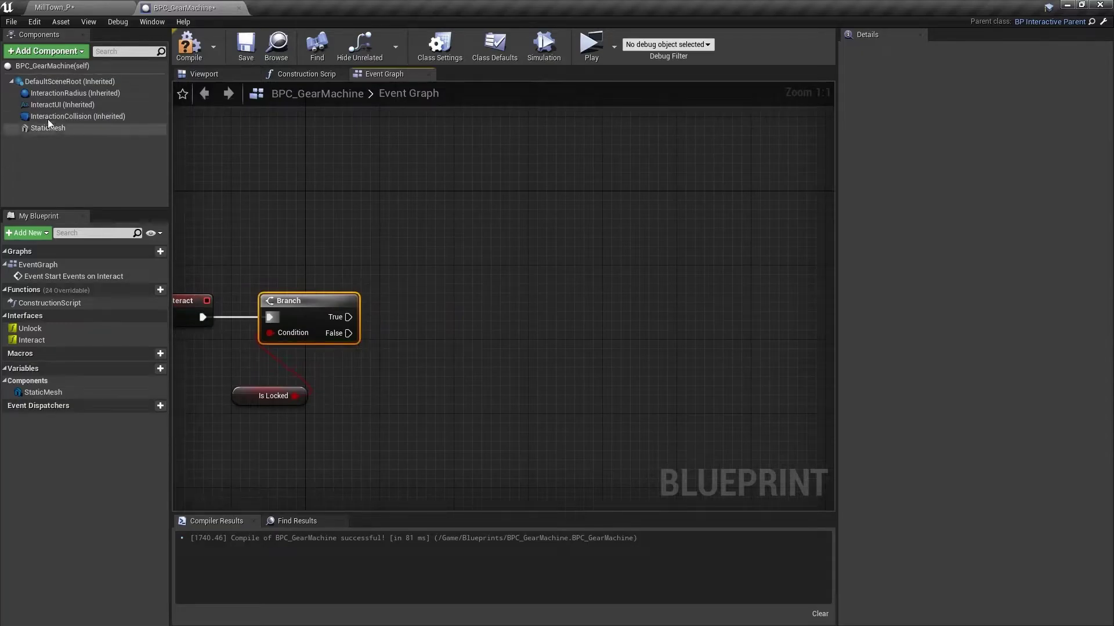
{"action": "left_click_drag", "start_coordinate": [50, 106], "coordinate": [577, 329]}
{"action": "type", "text": "set text"}
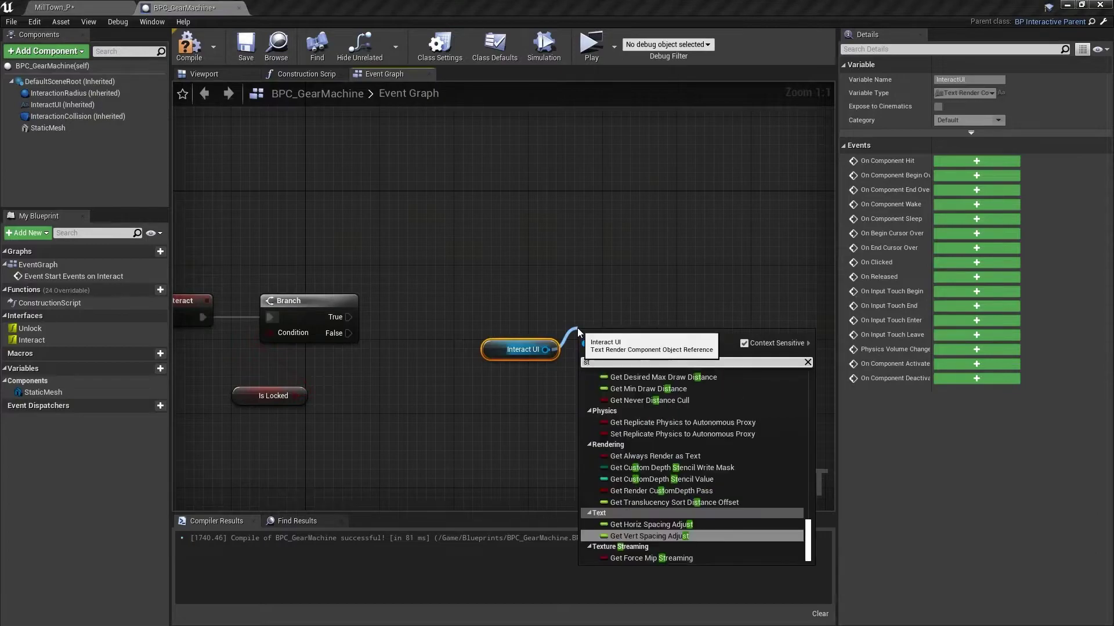
{"action": "key", "text": "Return"}
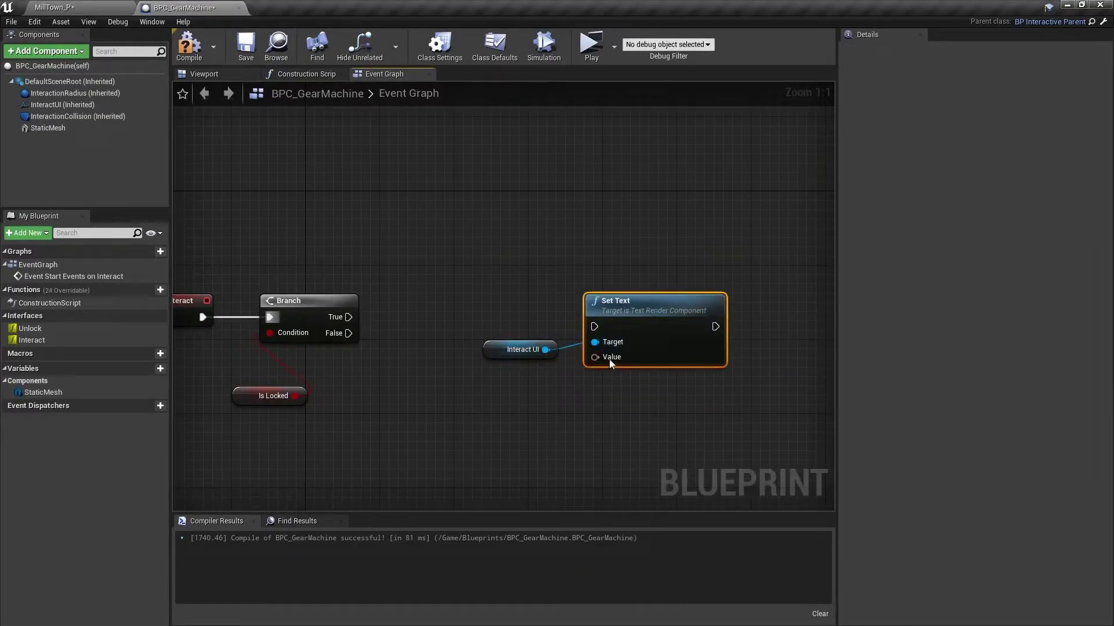
Step: Feed the Locked Text variable into Set Text's Value and run Set Text from the Branch's True output
{"action": "right_click", "coordinate": [501, 394]}
{"action": "type", "text": "locked text"}
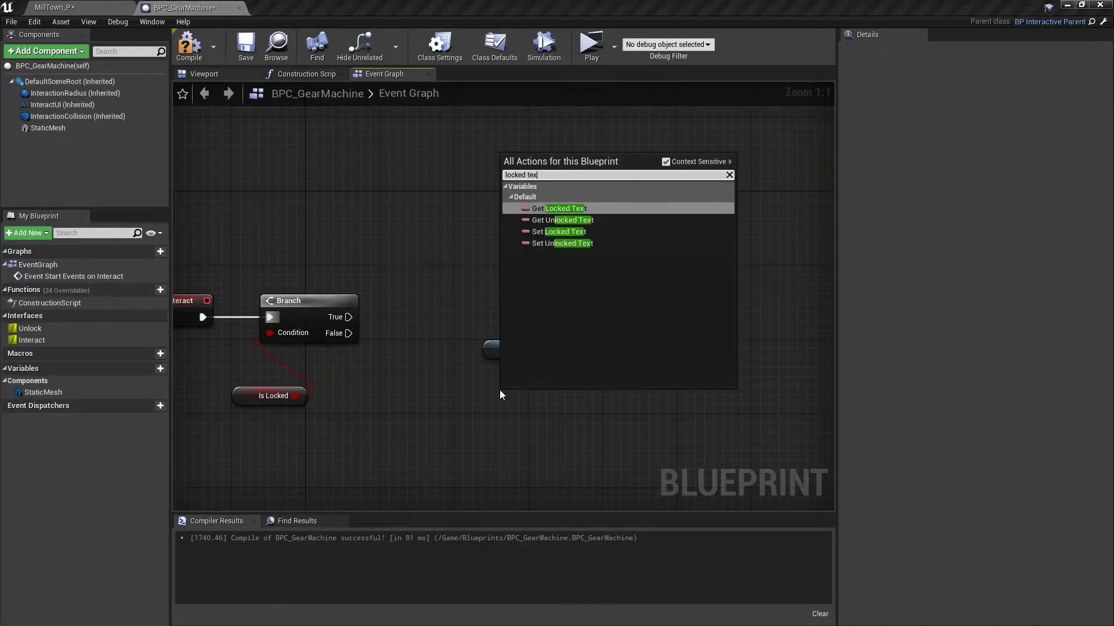
{"action": "key", "text": "Return"}
{"action": "left_click_drag", "start_coordinate": [536, 386], "coordinate": [349, 317]}
{"action": "right_click_drag", "start_coordinate": [494, 253], "coordinate": [461, 152]}
{"action": "left_click_drag", "start_coordinate": [461, 152], "coordinate": [628, 284]}
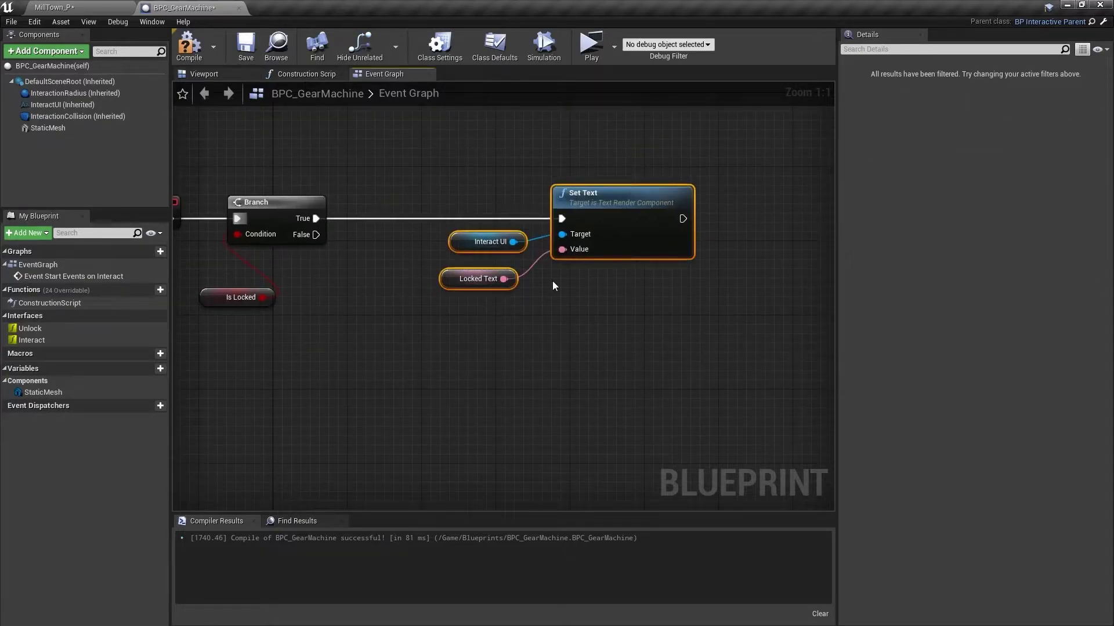
Step: Add a Set Hidden in Game node targeting Static Mesh and run it from the Branch's False output
{"action": "right_click_drag", "start_coordinate": [427, 334], "coordinate": [423, 315]}
{"action": "left_click_drag", "start_coordinate": [57, 129], "coordinate": [475, 401]}
{"action": "left_click", "coordinate": [511, 408]}
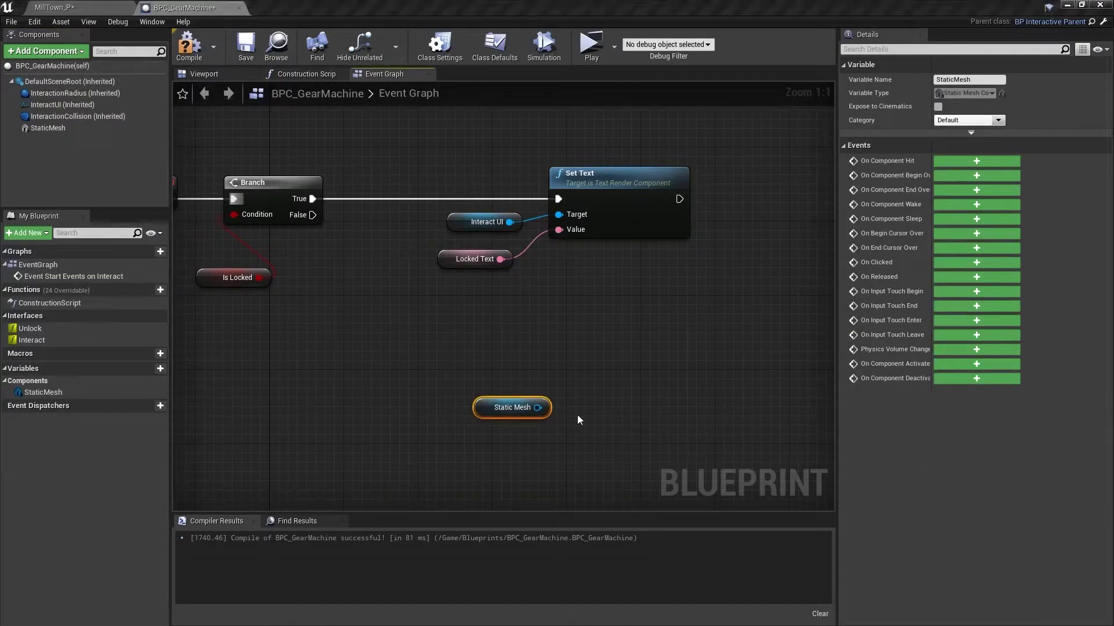
{"action": "left_click_drag", "start_coordinate": [537, 407], "coordinate": [587, 378]}
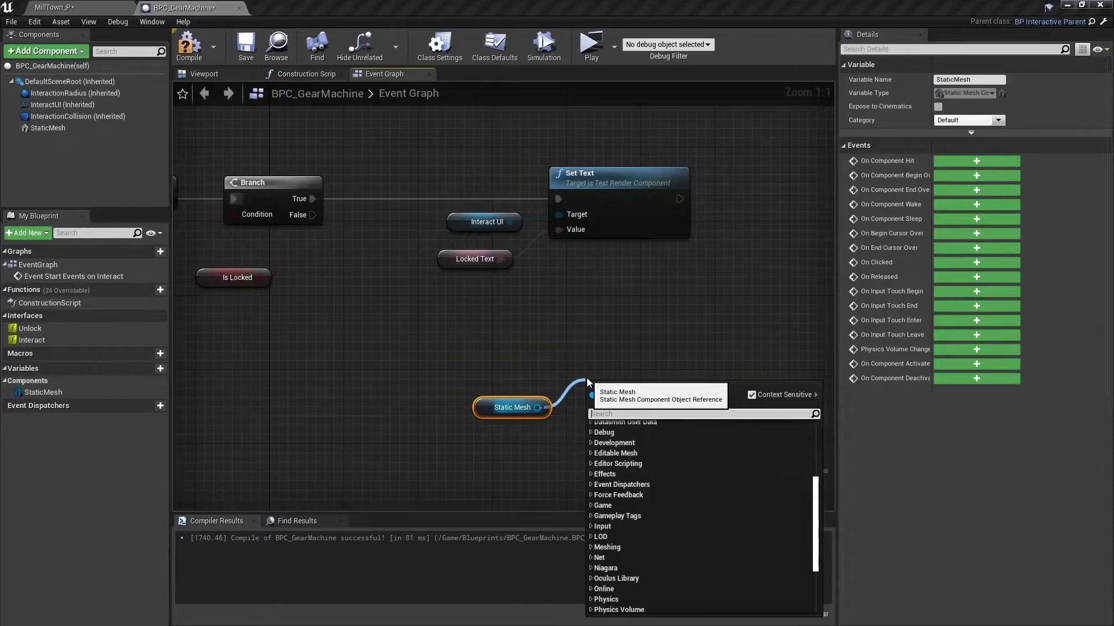
{"action": "type", "text": "set hi"}
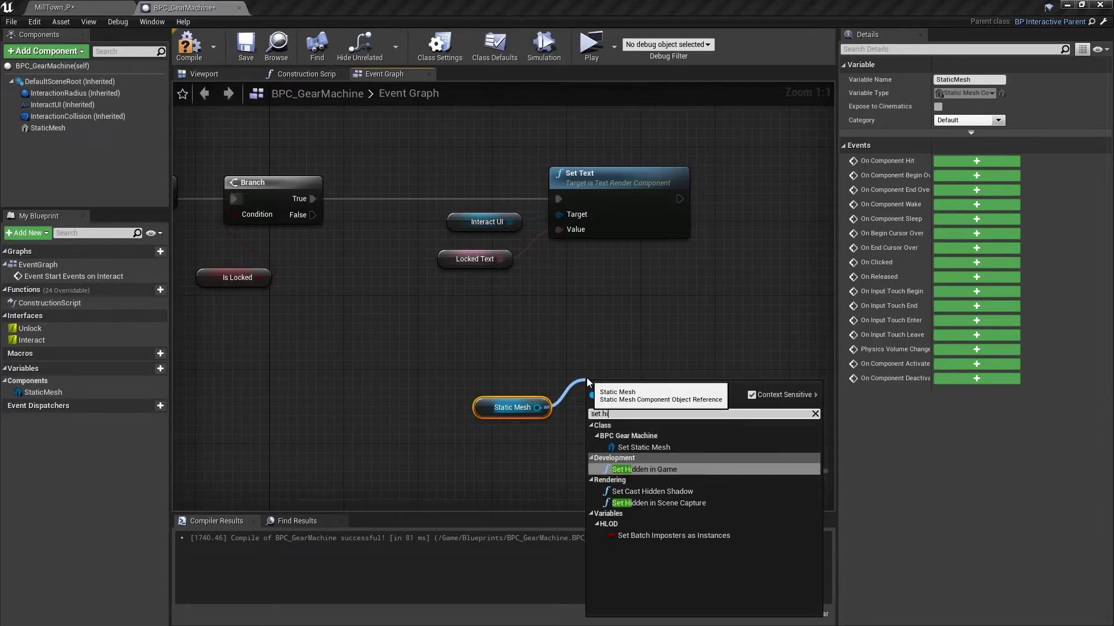
{"action": "key", "text": "Return"}
{"action": "left_click_drag", "start_coordinate": [310, 216], "coordinate": [598, 378]}
Step: Chain a Set Hidden in Game node for Interact UI after the mesh's, enable New Hidden, and compile and save the Blueprint
{"action": "right_click_drag", "start_coordinate": [677, 448], "coordinate": [500, 445]}
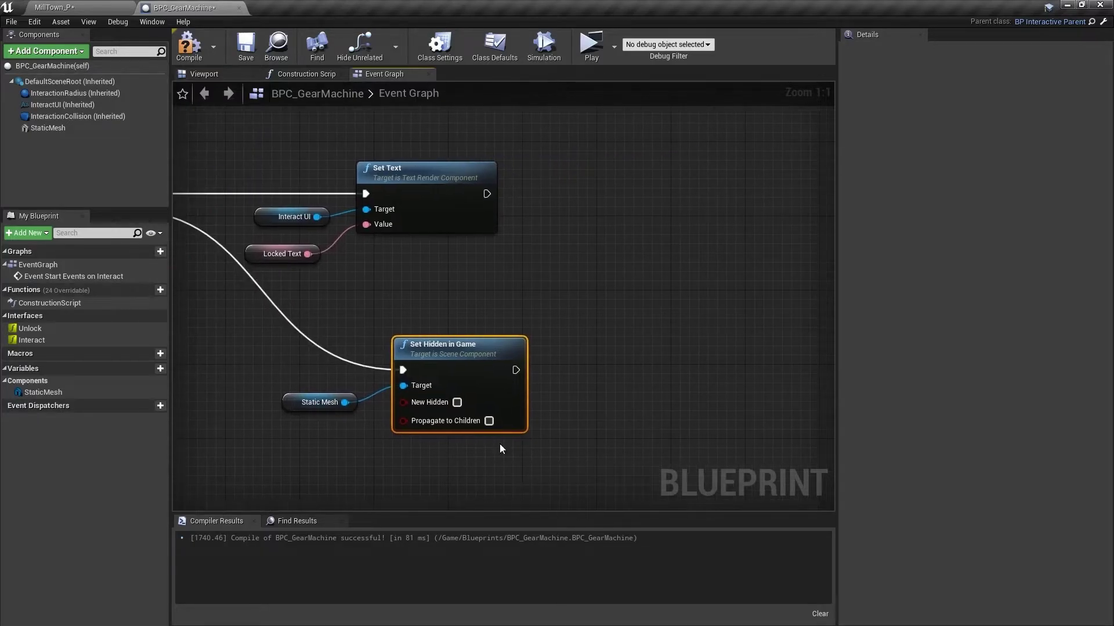
{"action": "left_click_drag", "start_coordinate": [47, 105], "coordinate": [650, 346]}
{"action": "type", "text": "set hid"}
{"action": "key", "text": "Return"}
{"action": "left_click_drag", "start_coordinate": [516, 370], "coordinate": [653, 370]}
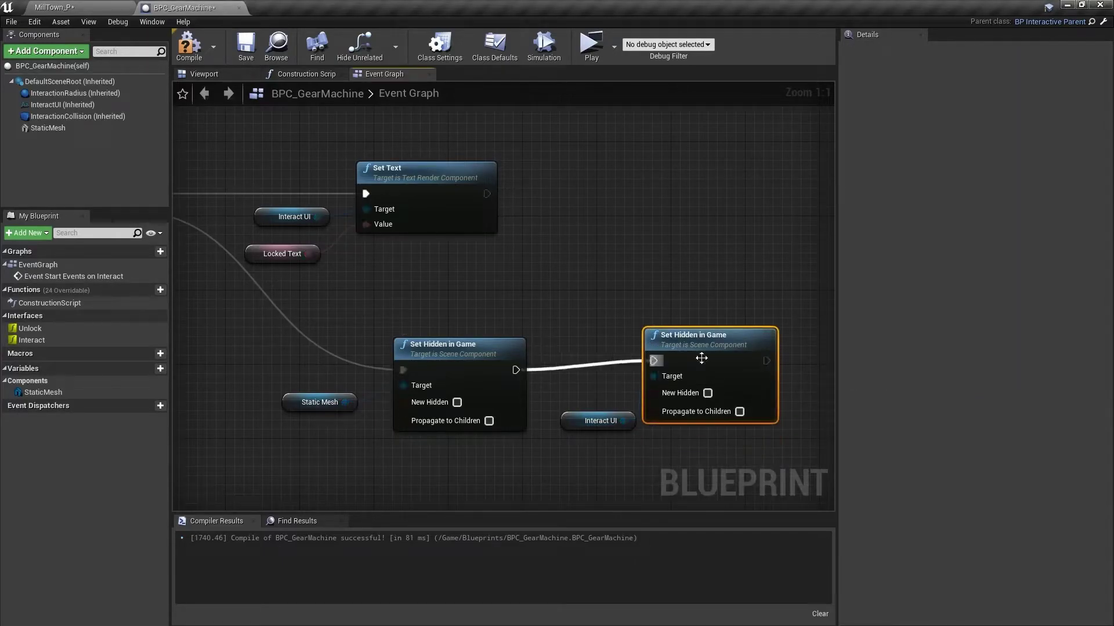
{"action": "left_click", "coordinate": [707, 402]}
{"action": "left_click", "coordinate": [189, 45]}
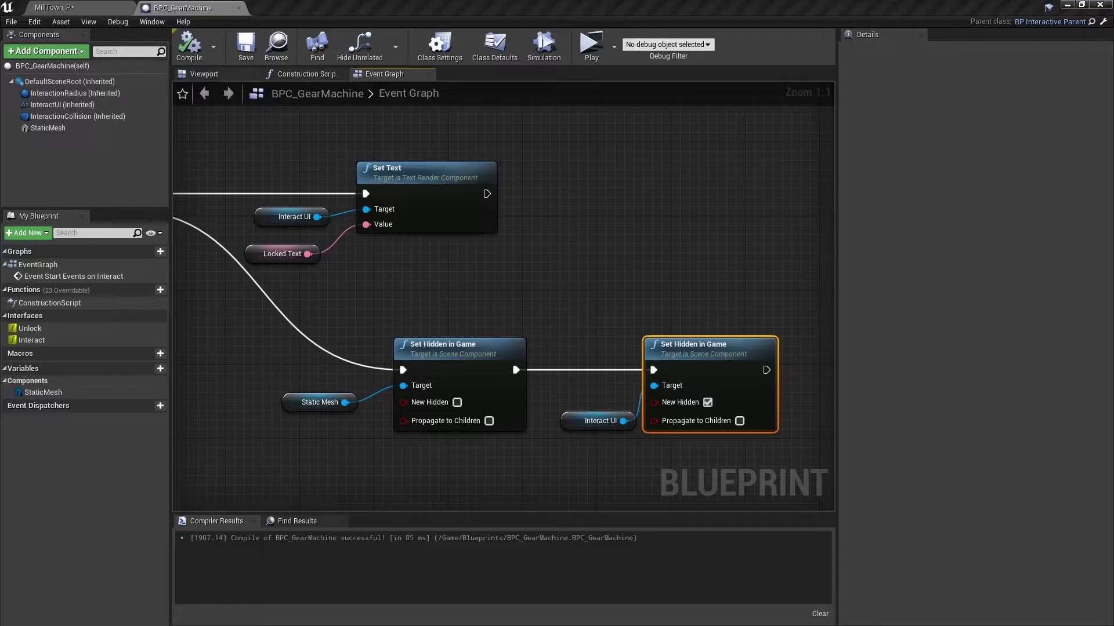
{"action": "scroll", "coordinate": [650, 371], "scroll_direction": "down", "scroll_amount": 3}
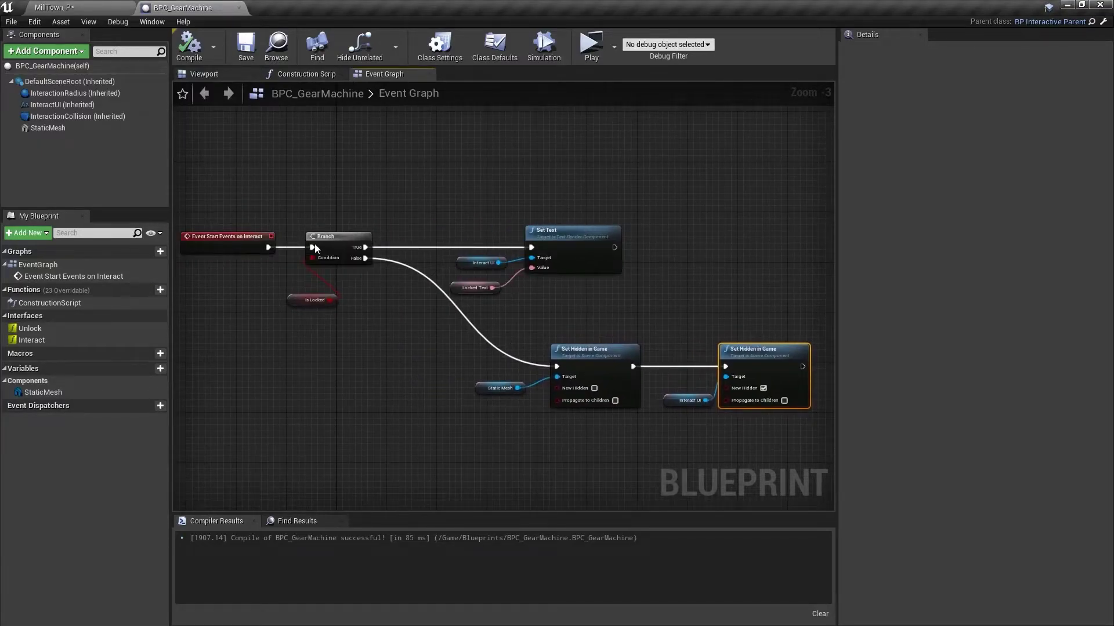
{"action": "right_click_drag", "start_coordinate": [656, 424], "coordinate": [399, 419]}
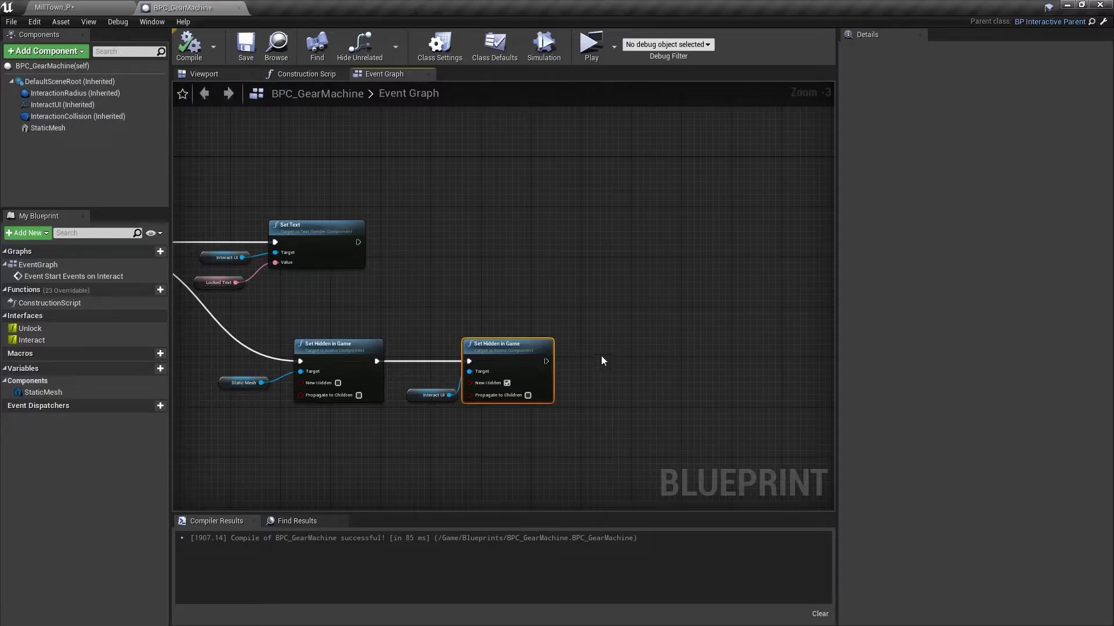
{"action": "scroll", "coordinate": [553, 323], "scroll_direction": "down", "scroll_amount": 3}
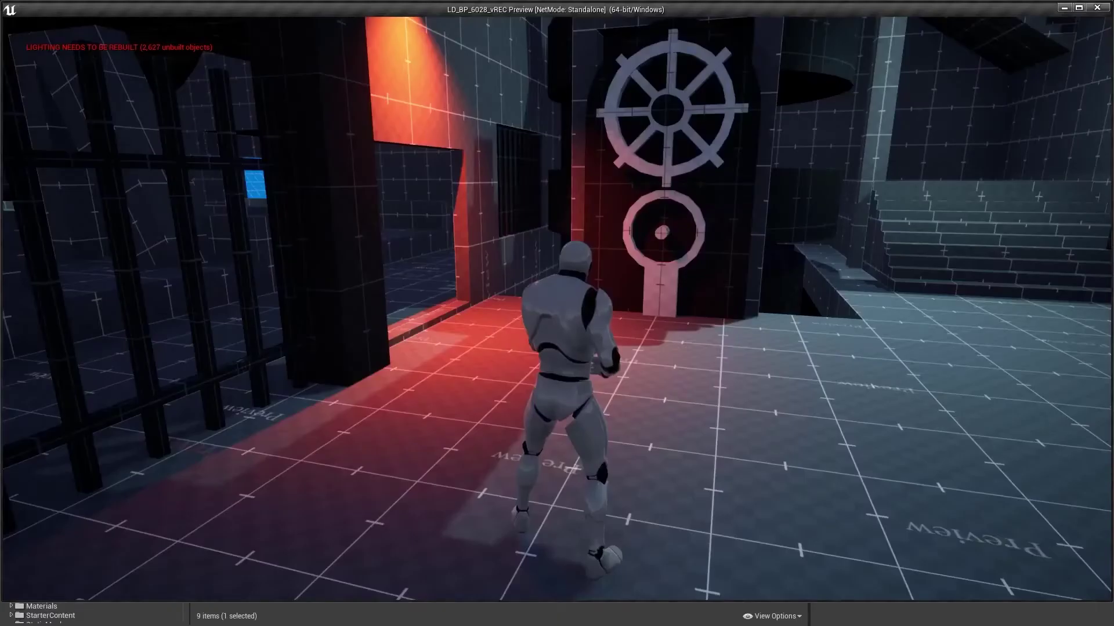
Step: Play-test the locked gear machine: approach and interact with it, walk away and return to interact again, and end the preview
{"action": "key", "text": "w"}
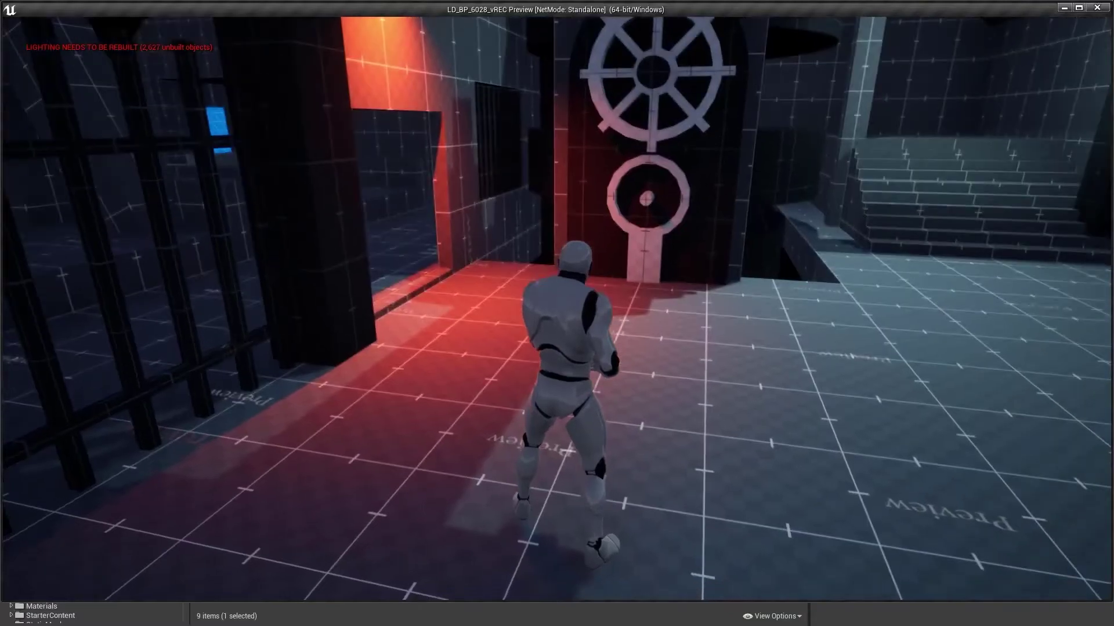
{"action": "key", "text": "w"}
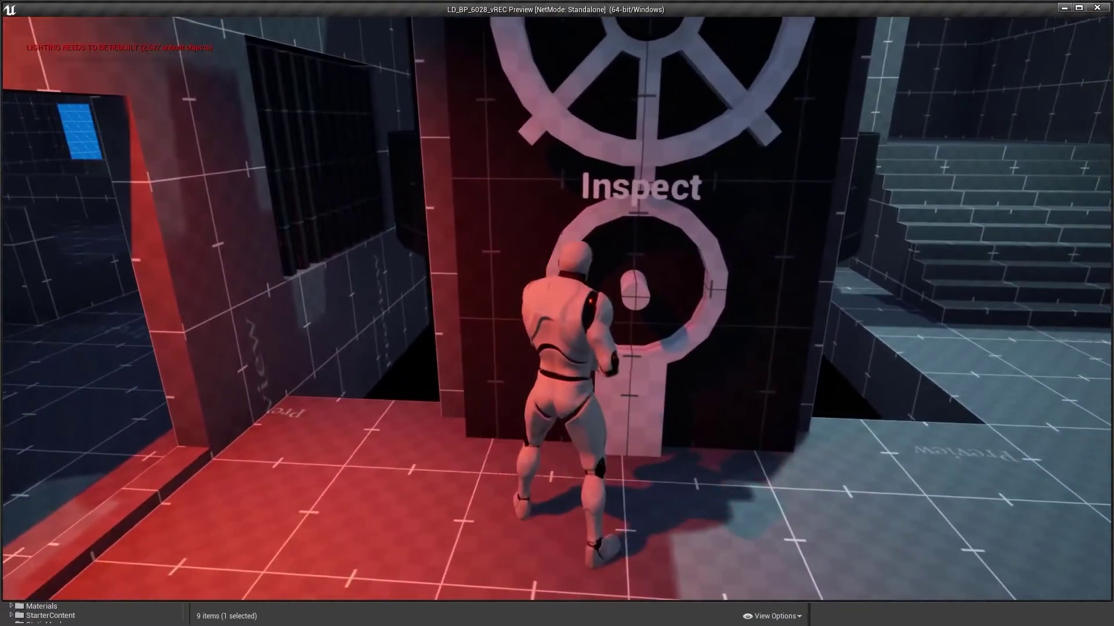
{"action": "key", "text": "e"}
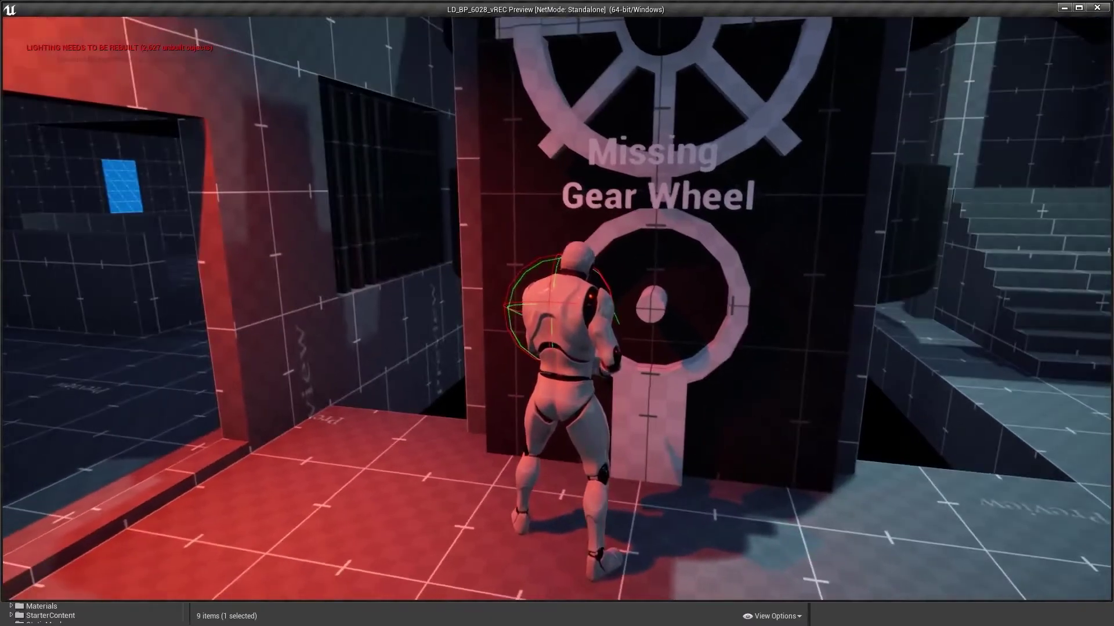
{"action": "key", "text": "a"}
{"action": "key", "text": "s"}
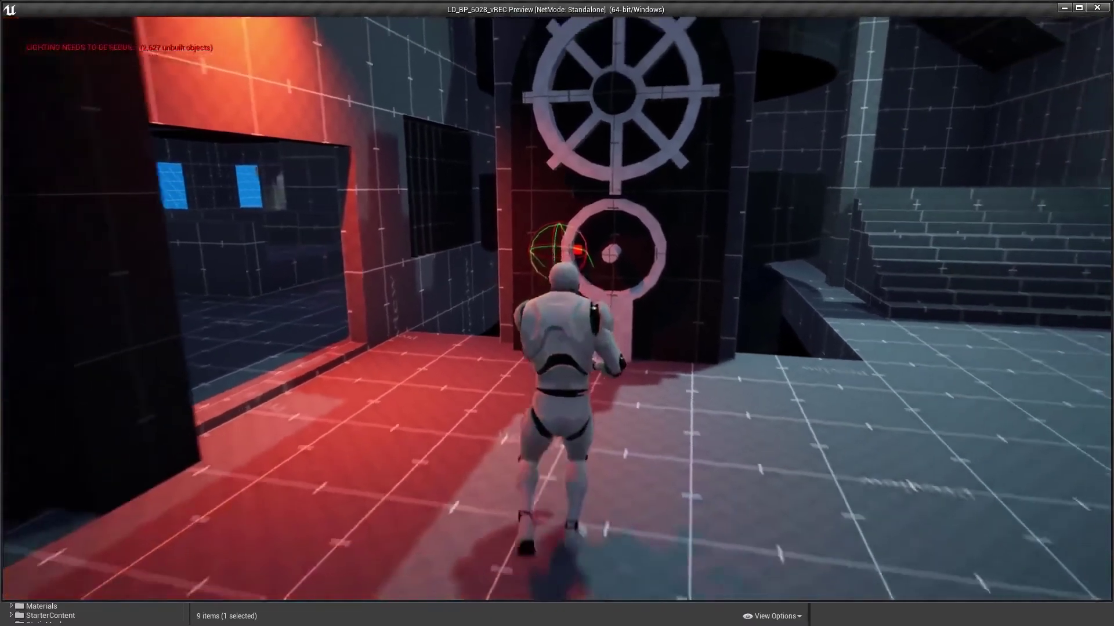
{"action": "key", "text": "w"}
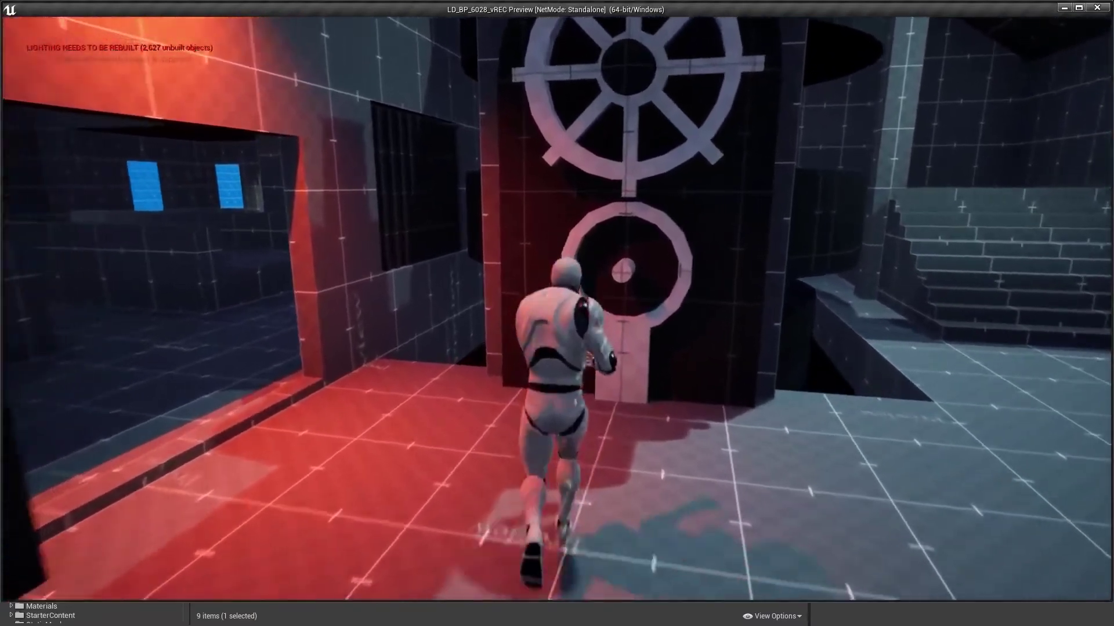
{"action": "key", "text": "e"}
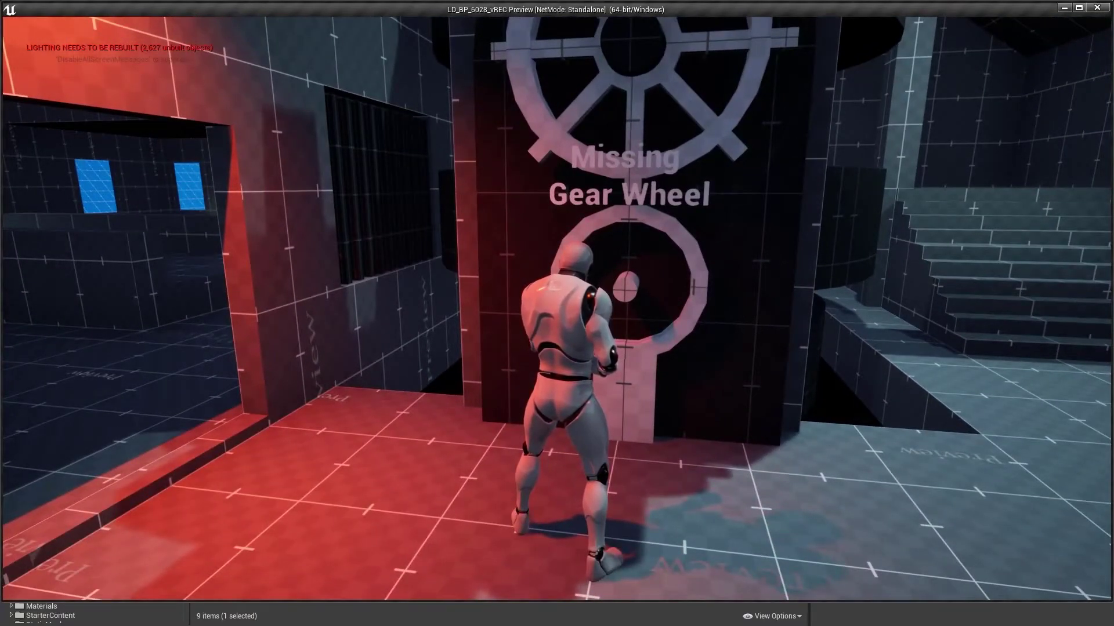
{"action": "key", "text": "s"}
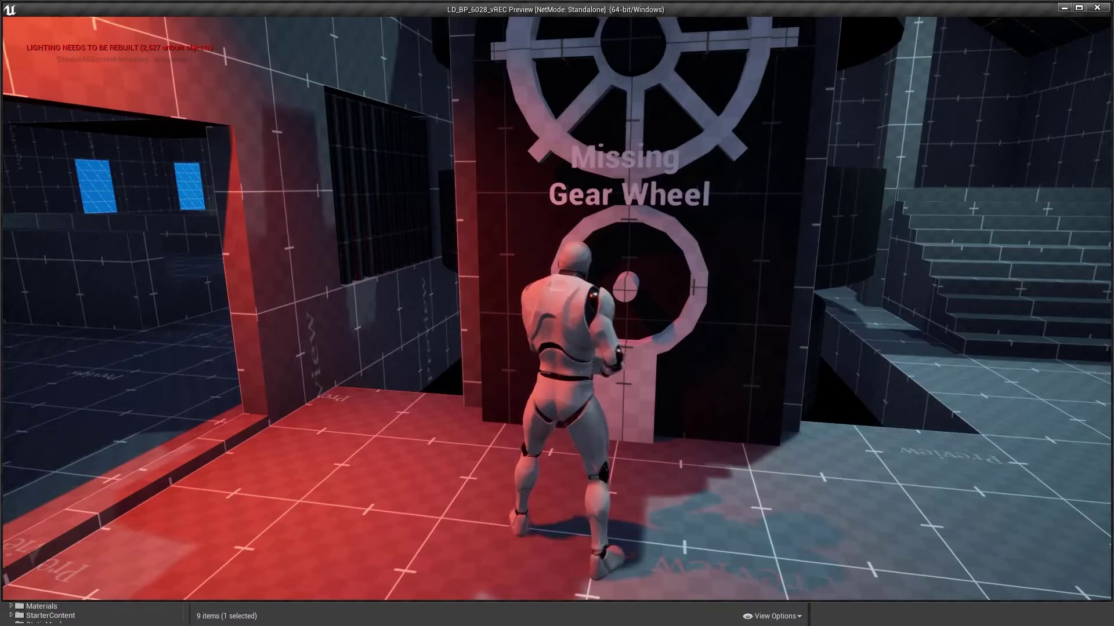
{"action": "key", "text": "Escape"}
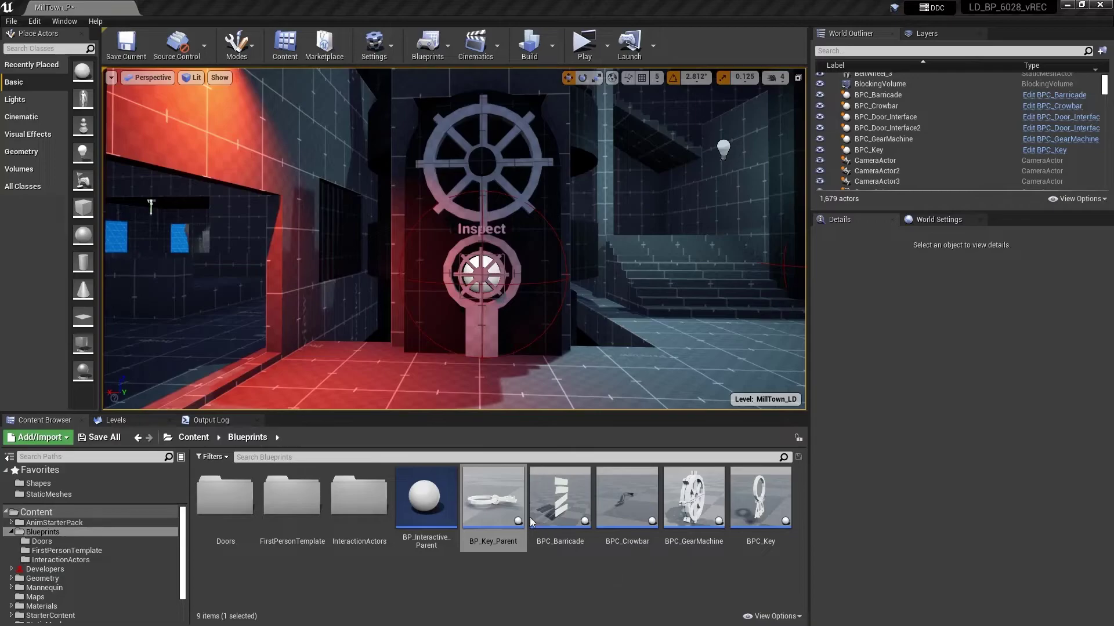
Step: Create a child Blueprint class of BP_Key_Parent and name it BPC_GearWheel
{"action": "right_click", "coordinate": [501, 498]}
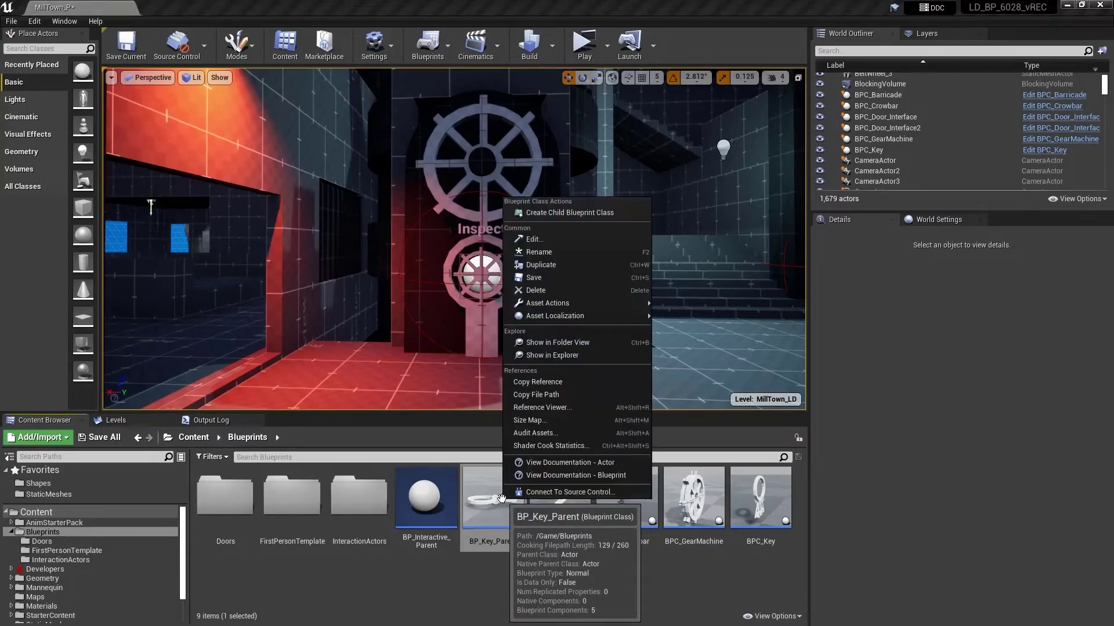
{"action": "left_click", "coordinate": [558, 212]}
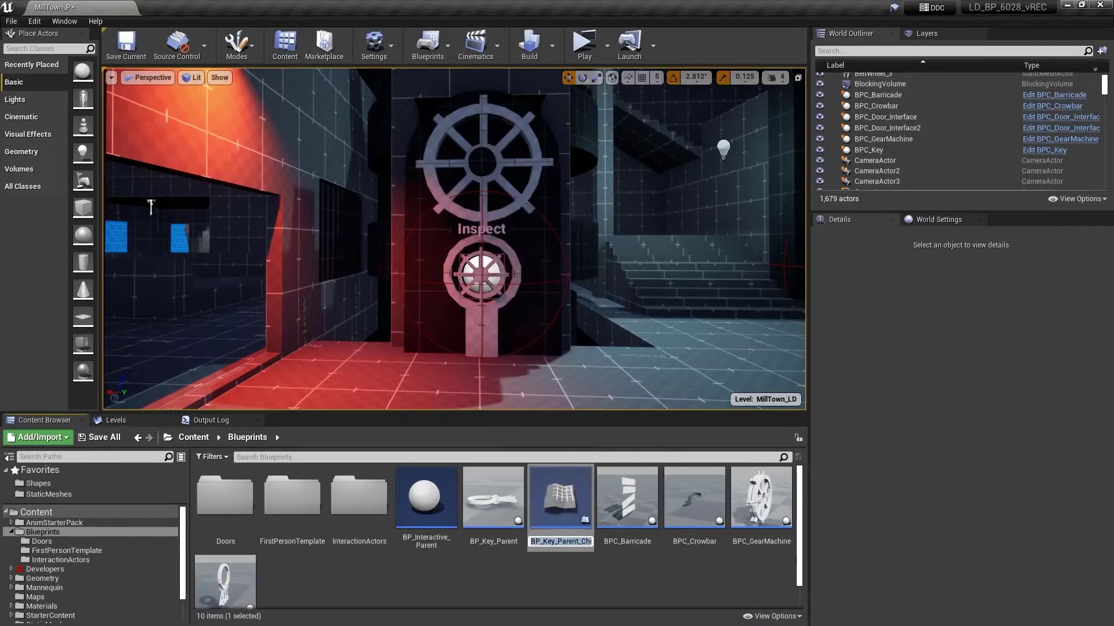
{"action": "type", "text": "B"}
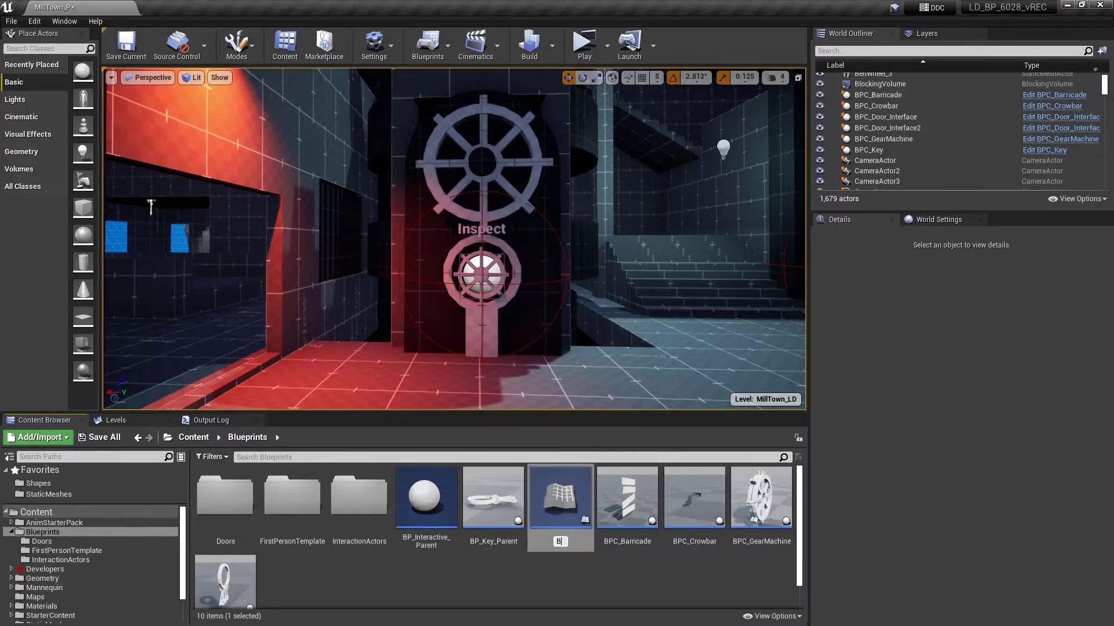
{"action": "type", "text": "PC_G"}
{"action": "type", "text": "earWheel"}
{"action": "key", "text": "Return"}
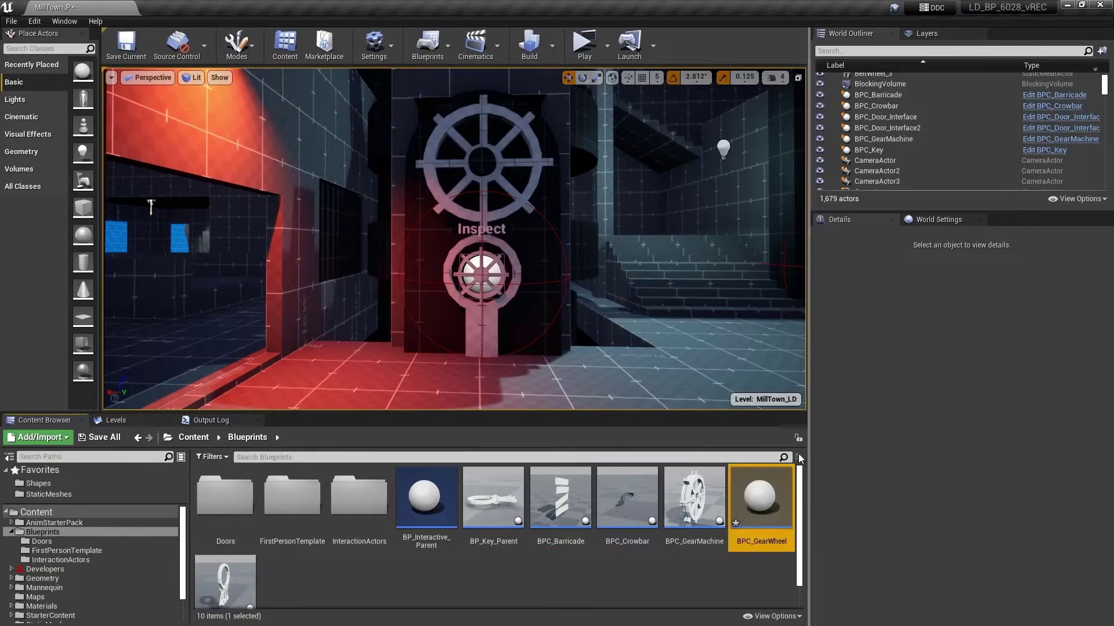
Step: Open BPC_GearWheel and assign the SM_Gear mesh to its inherited StaticMesh component
{"action": "double_click", "coordinate": [754, 491]}
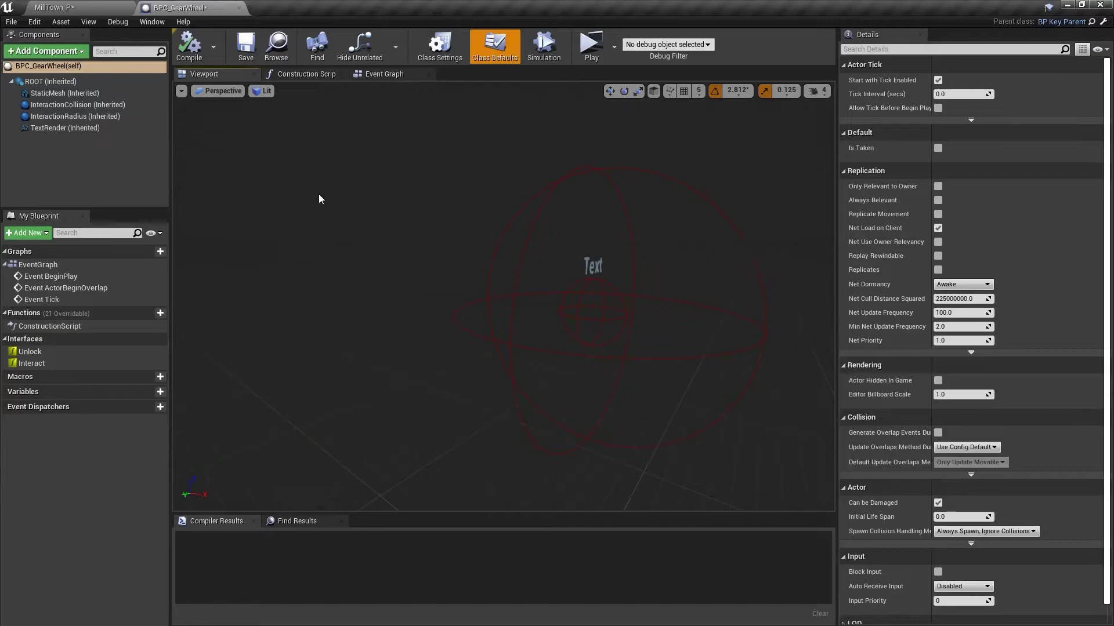
{"action": "mouse_move", "coordinate": [308, 200]}
{"action": "right_mouse_down"}
{"action": "mouse_move", "coordinate": [264, 203]}
{"action": "mouse_move", "coordinate": [330, 201]}
{"action": "mouse_move", "coordinate": [273, 202]}
{"action": "mouse_move", "coordinate": [319, 201]}
{"action": "mouse_move", "coordinate": [301, 200]}
{"action": "right_mouse_up"}
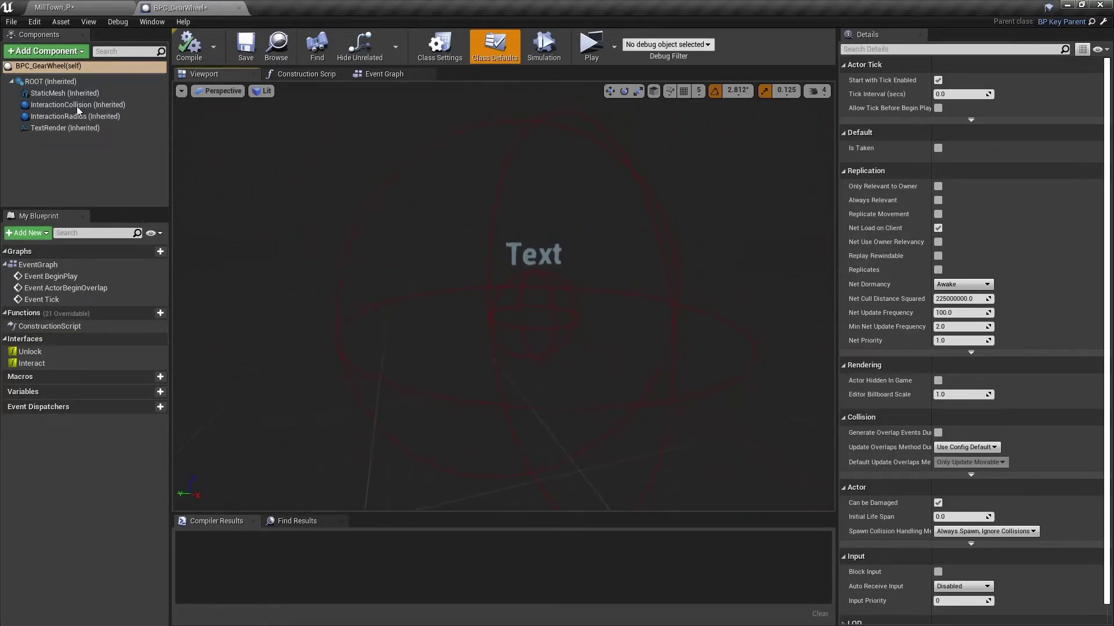
{"action": "left_click", "coordinate": [51, 93]}
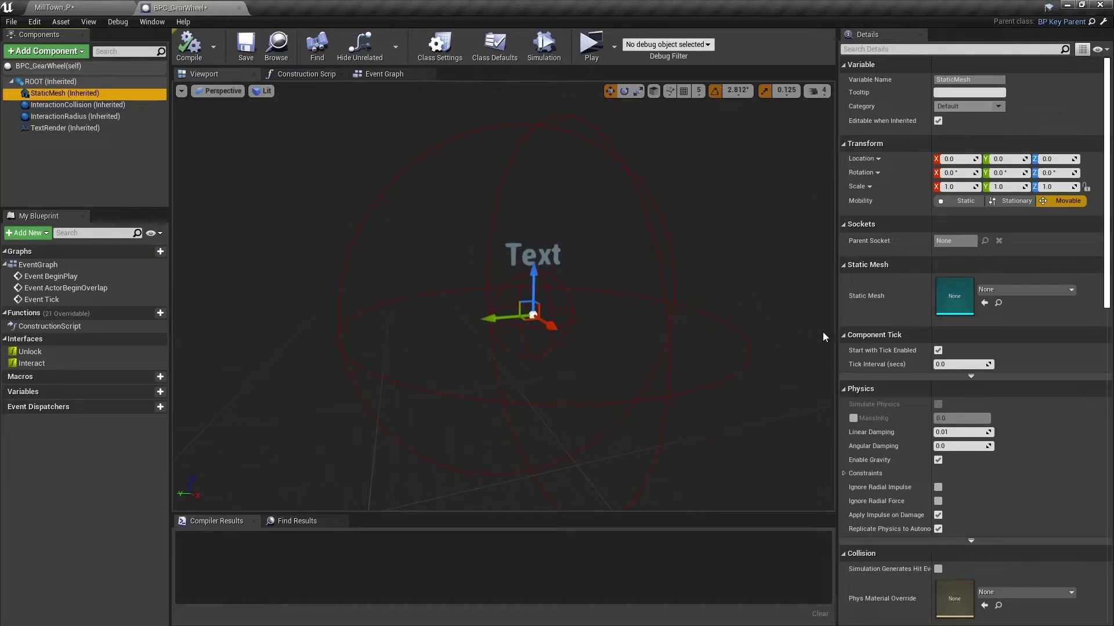
{"action": "left_click", "coordinate": [1011, 294]}
{"action": "type", "text": "gear"}
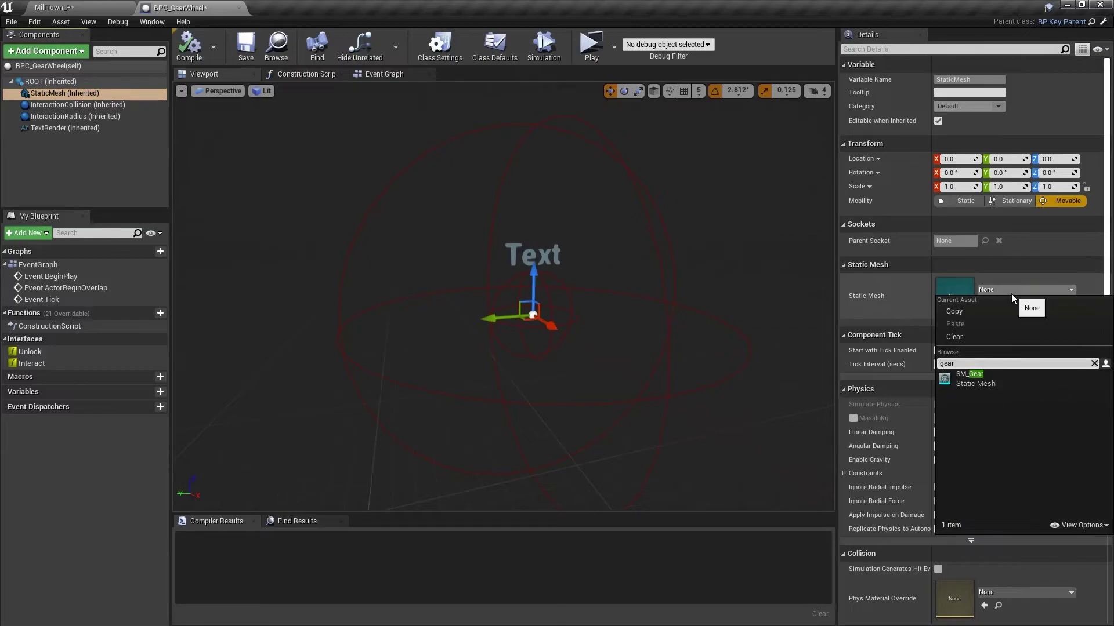
{"action": "key", "text": "Down"}
{"action": "key", "text": "Return"}
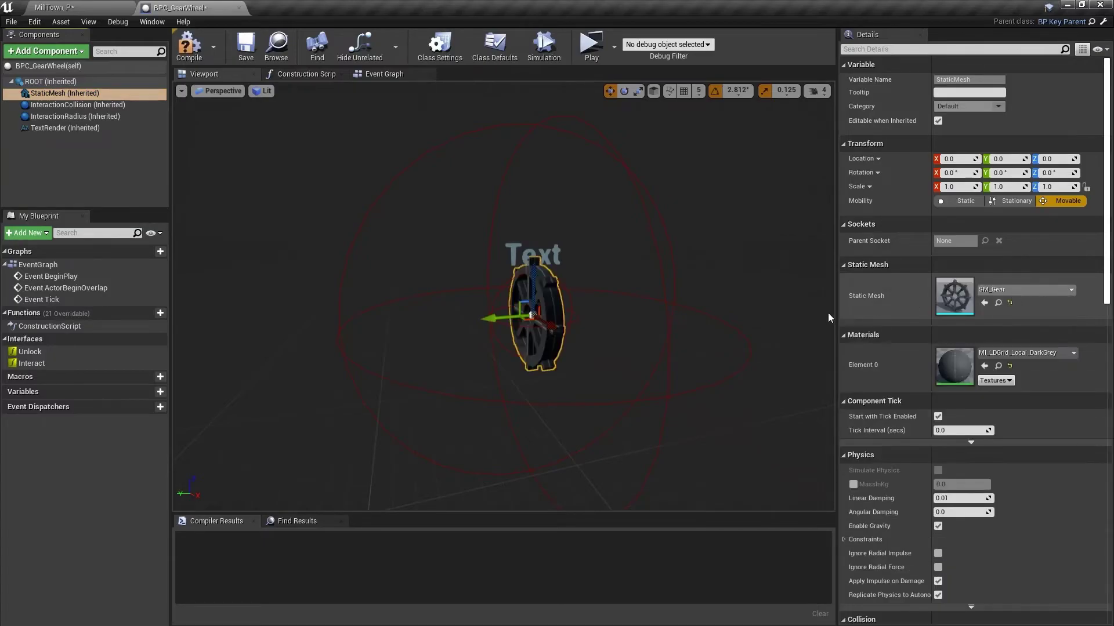
Step: Apply the MI_LDGrid_Local_White material to the gear mesh and rotate it about -90° around Z
{"action": "left_click", "coordinate": [1007, 353]}
{"action": "type", "text": "white"}
{"action": "key", "text": "Down"}
{"action": "key", "text": "Return"}
{"action": "key", "text": "e"}
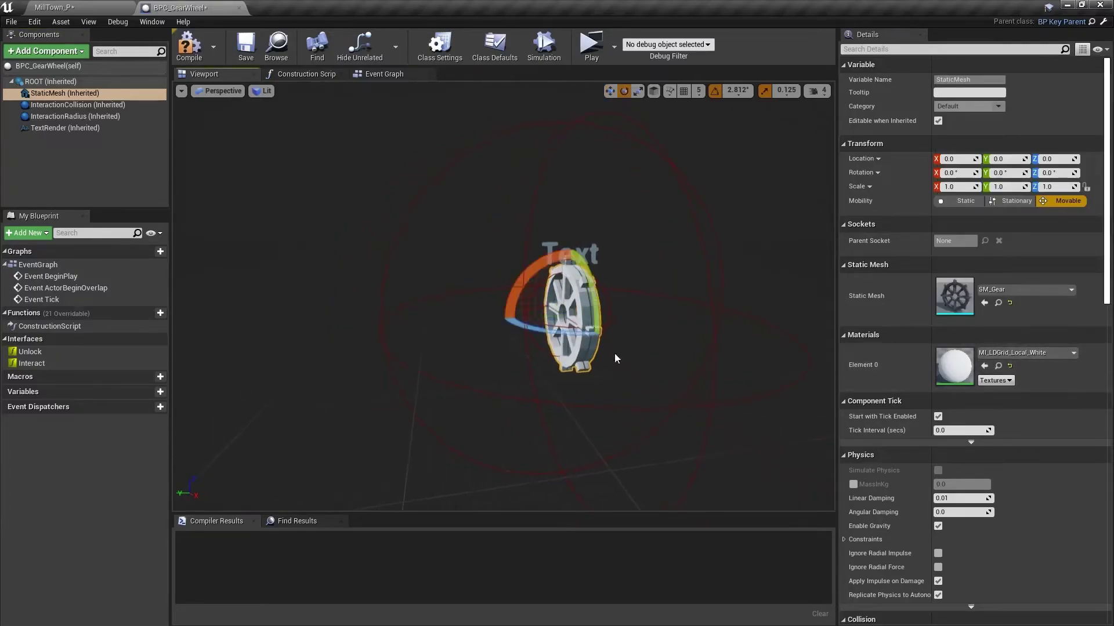
{"action": "left_click_drag", "start_coordinate": [614, 356], "coordinate": [630, 327]}
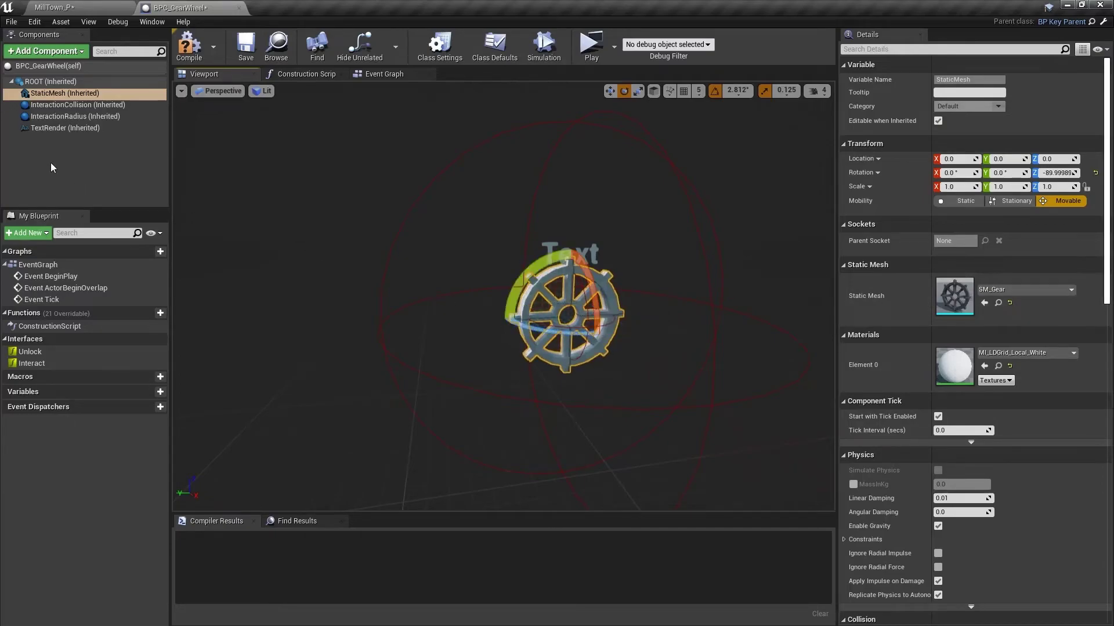
Step: Raise the TextRender component above the gear to a Z location of about 55.3
{"action": "left_click", "coordinate": [65, 128]}
{"action": "key", "text": "r"}
{"action": "key", "text": "w"}
{"action": "left_click_drag", "start_coordinate": [550, 258], "coordinate": [550, 222]}
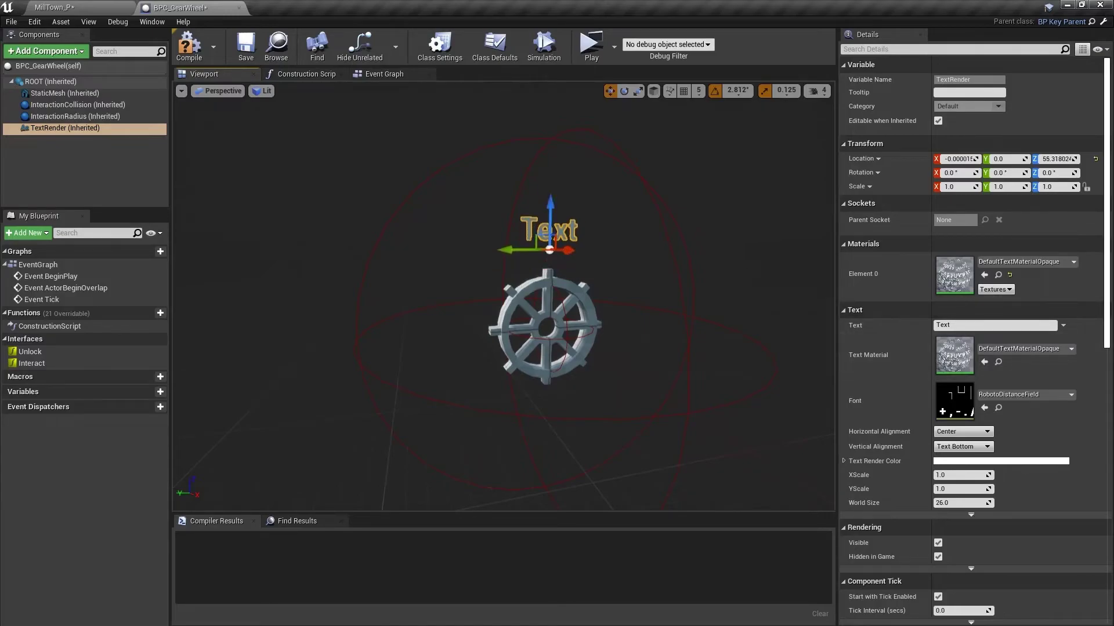
{"action": "key", "text": "f"}
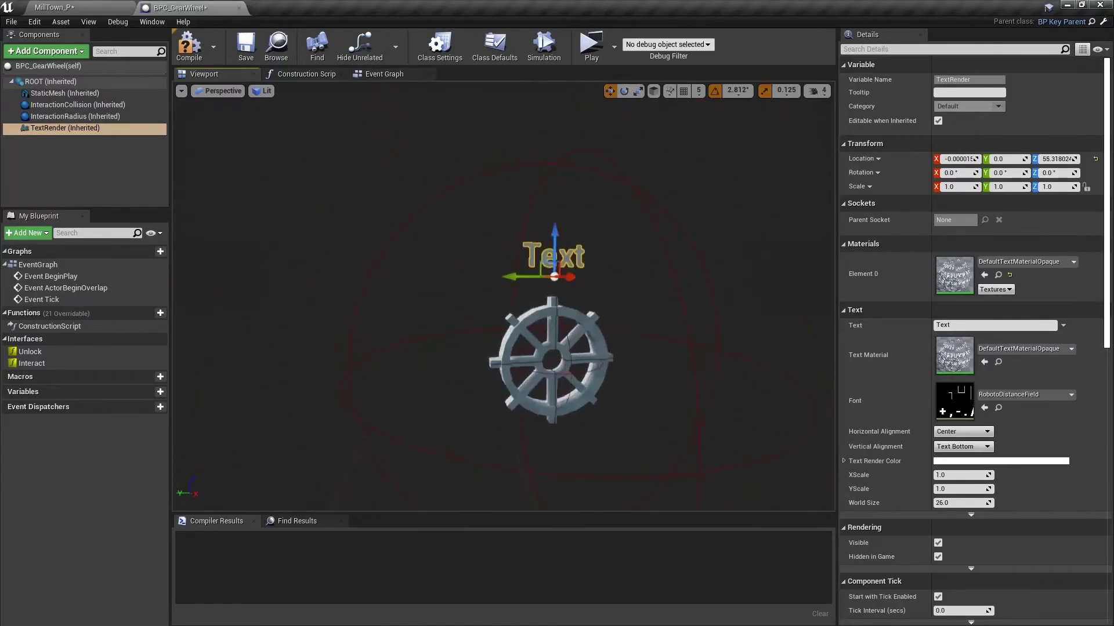
Step: Set the TextRender text to "Take Gear Wheel" on two lines, with Take on the first, and compile and save the Blueprint
{"action": "left_click", "coordinate": [934, 326]}
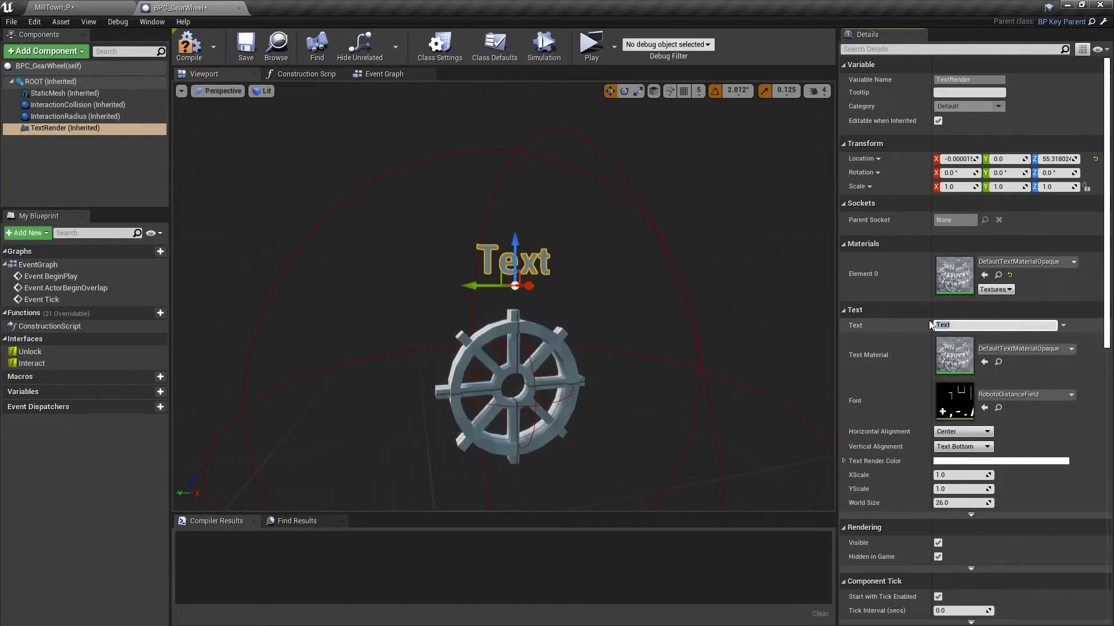
{"action": "type", "text": "Take"}
{"action": "key", "text": "shift+Return"}
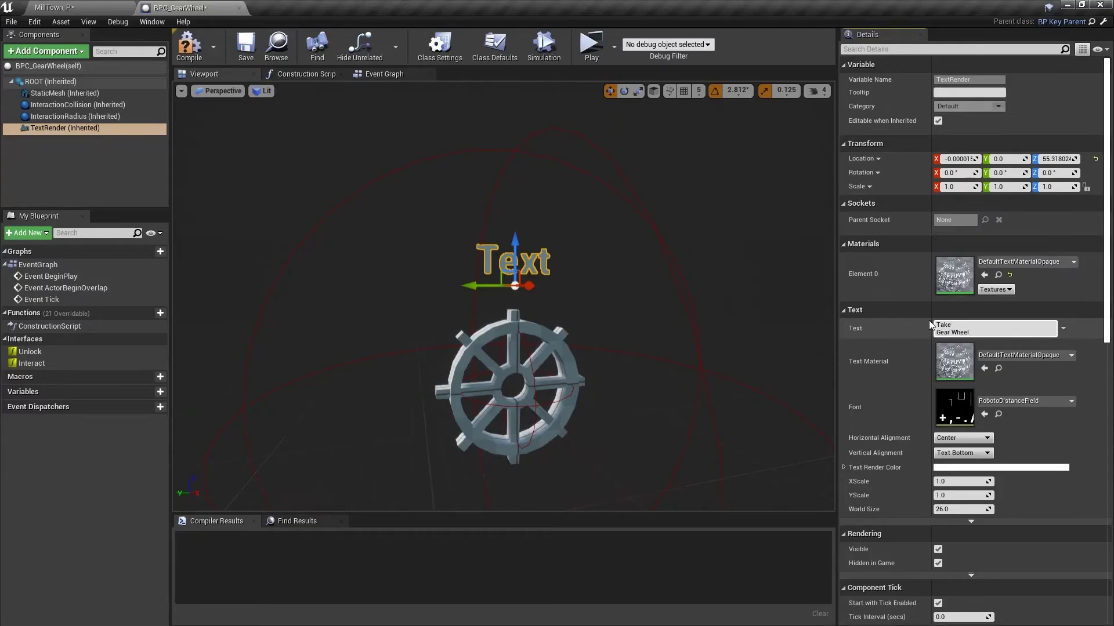
{"action": "right_click_drag", "start_coordinate": [674, 322], "coordinate": [670, 319]}
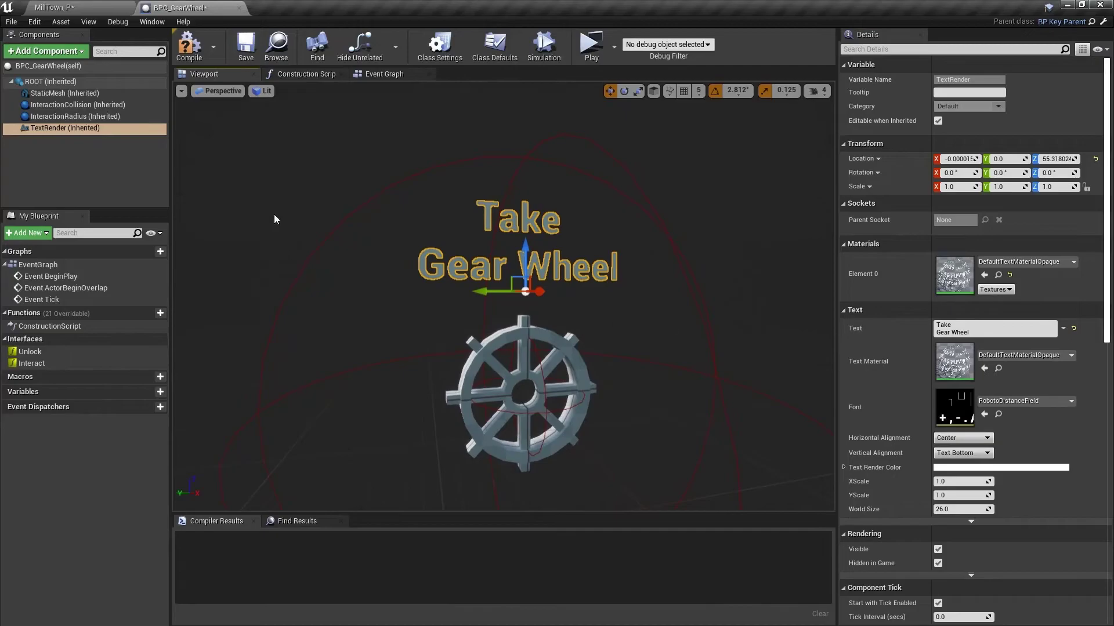
{"action": "left_click", "coordinate": [190, 50]}
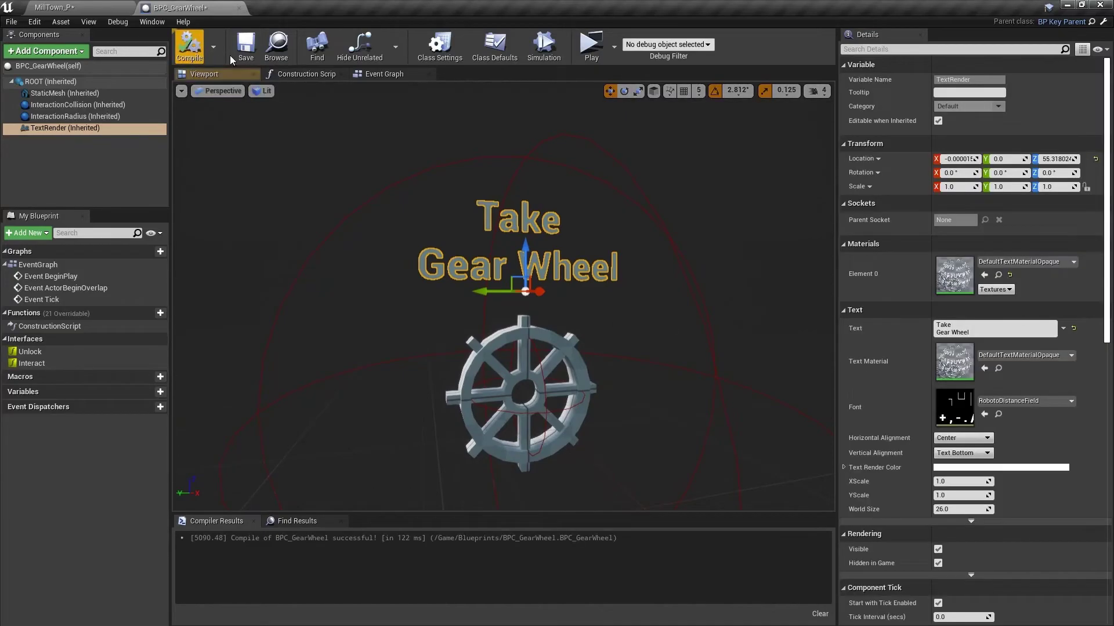
{"action": "left_click", "coordinate": [246, 49]}
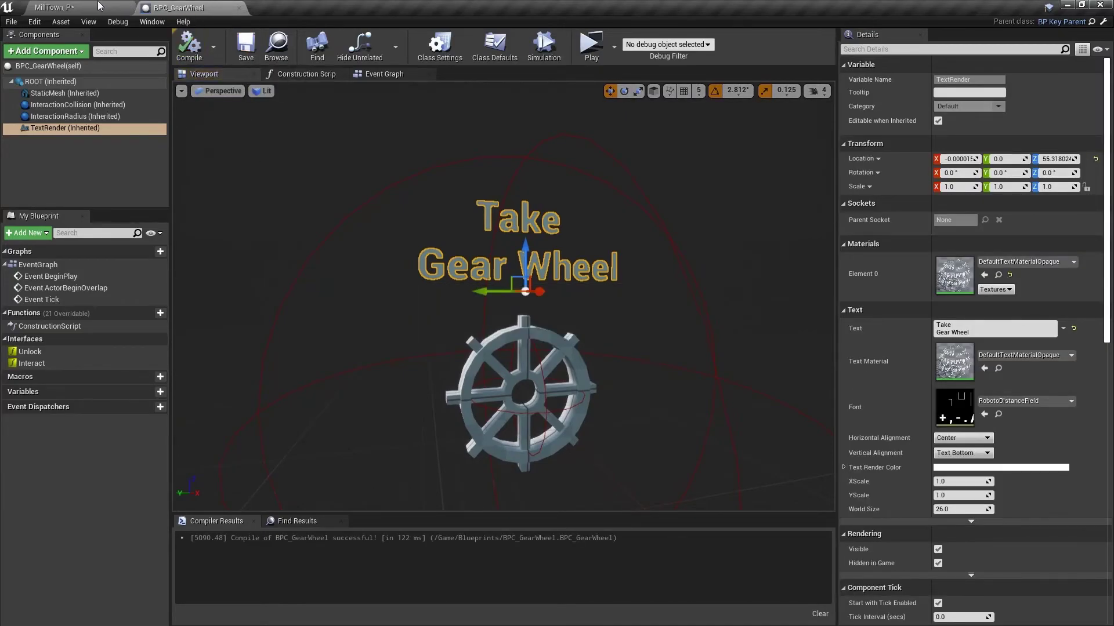
Step: Place a BPC_GearWheel in the MillTown level, floating above the open floor near the stairs
{"action": "left_click", "coordinate": [70, 7]}
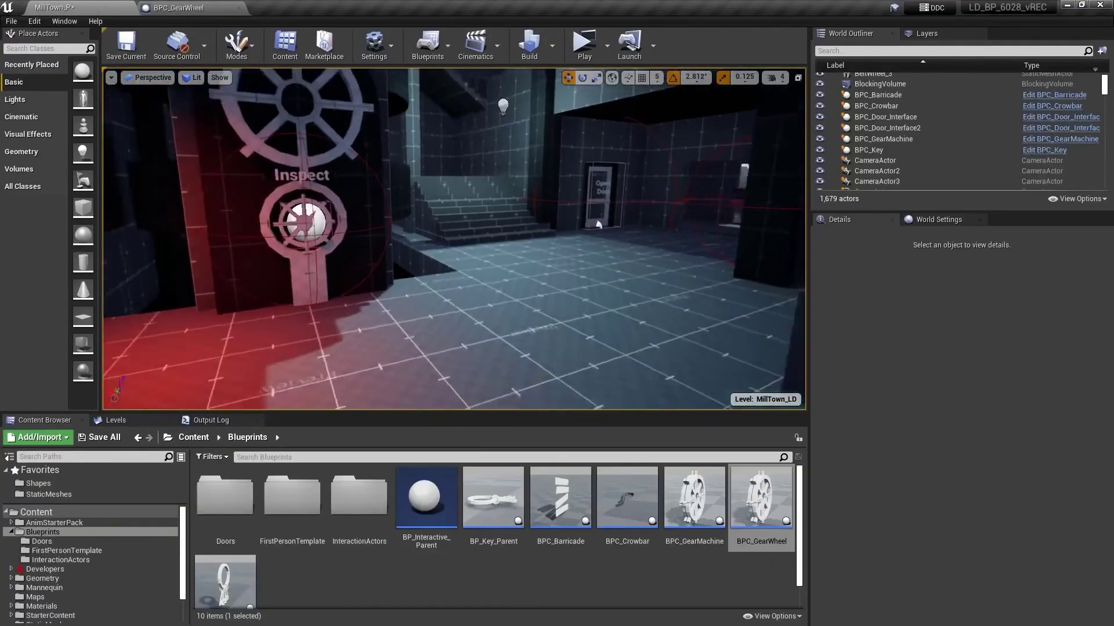
{"action": "left_click", "coordinate": [761, 510]}
{"action": "left_click_drag", "start_coordinate": [615, 315], "coordinate": [577, 209]}
{"action": "key", "text": "w"}
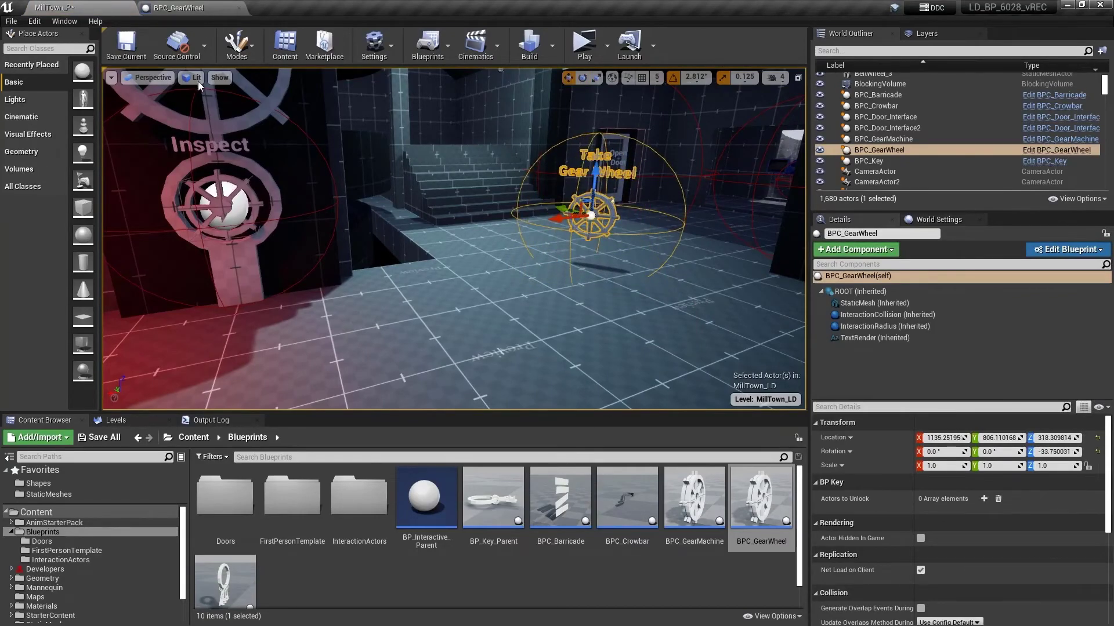
Step: Add one element to the gear wheel's Actors to Unlock array and pick the gear machine in the level for it
{"action": "left_click", "coordinate": [984, 499]}
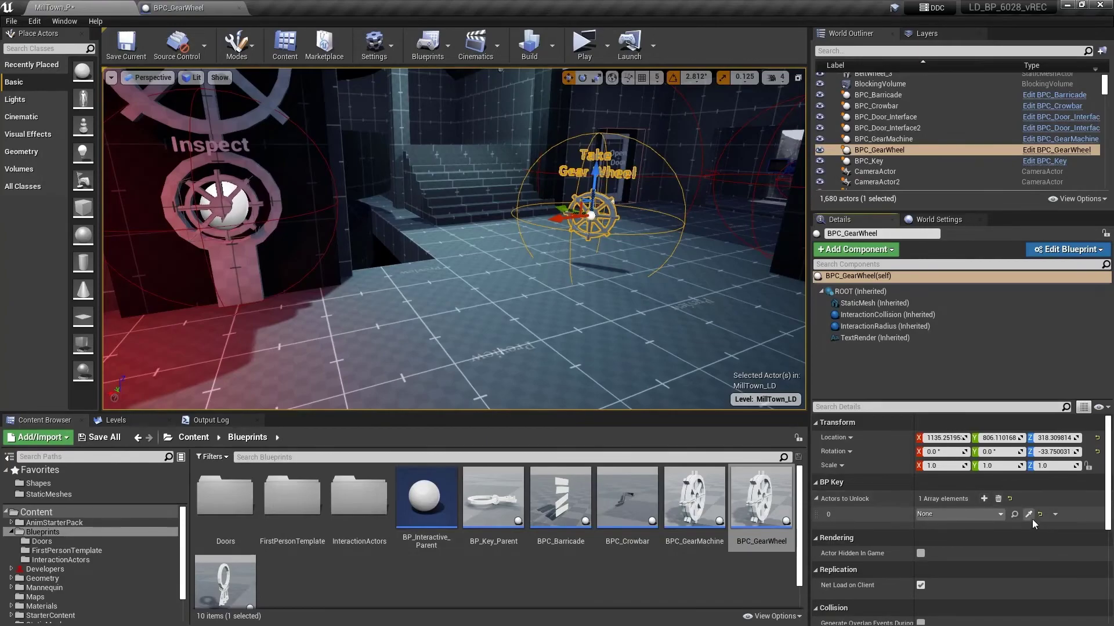
{"action": "left_click", "coordinate": [1028, 515]}
{"action": "left_click", "coordinate": [237, 176]}
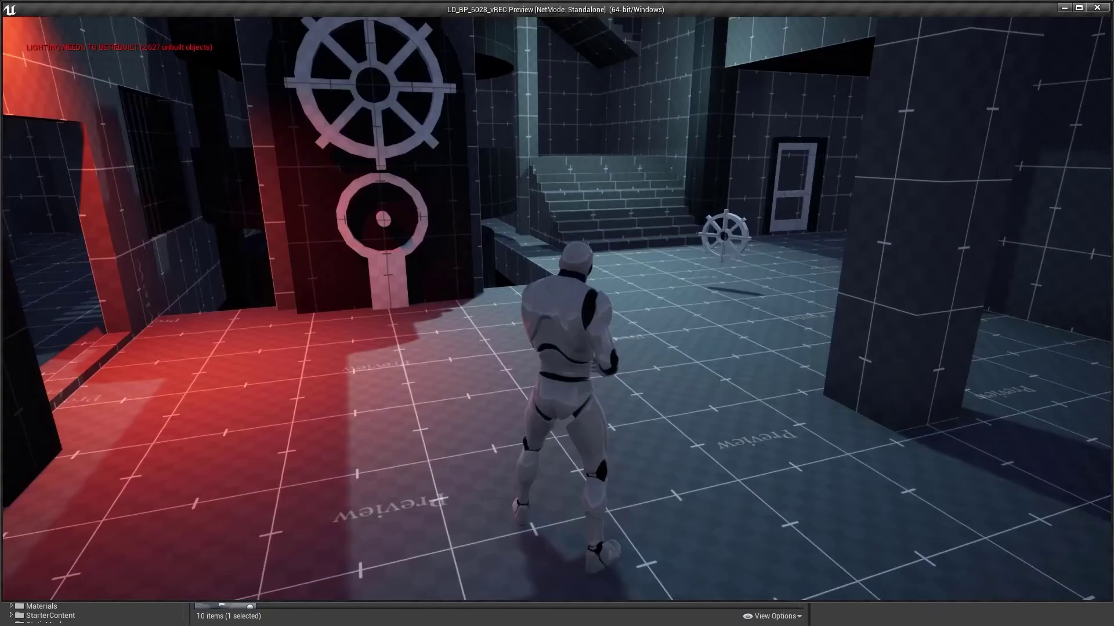
Step: Play-test the full puzzle: inspect the locked gear machine, collect the gear wheel, return and place the gear
{"action": "key", "text": "w"}
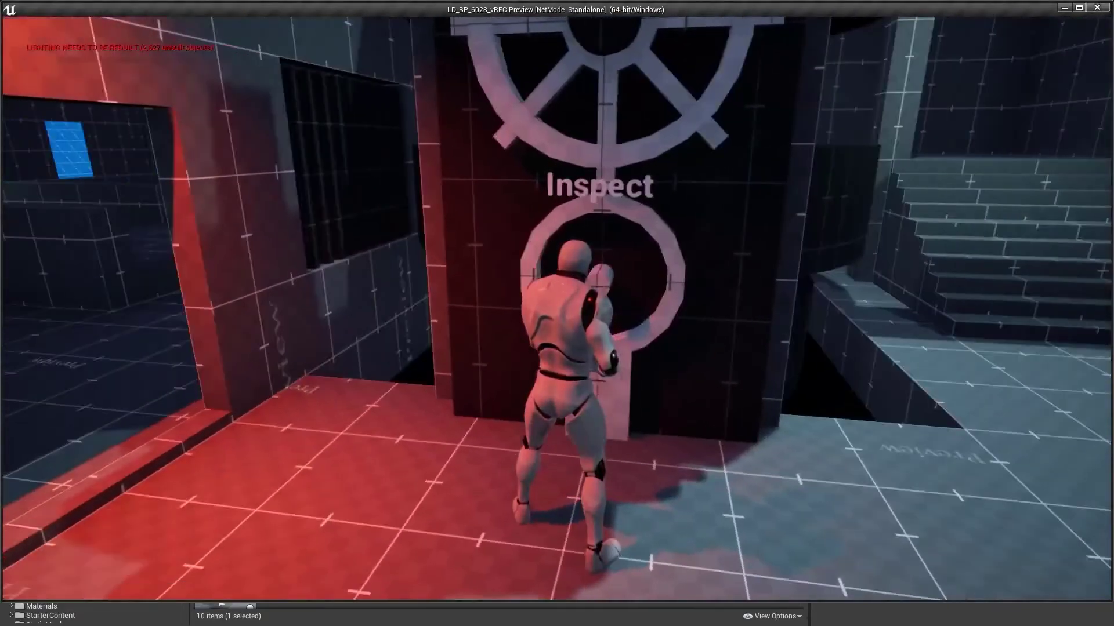
{"action": "key", "text": "e"}
{"action": "key", "text": "w"}
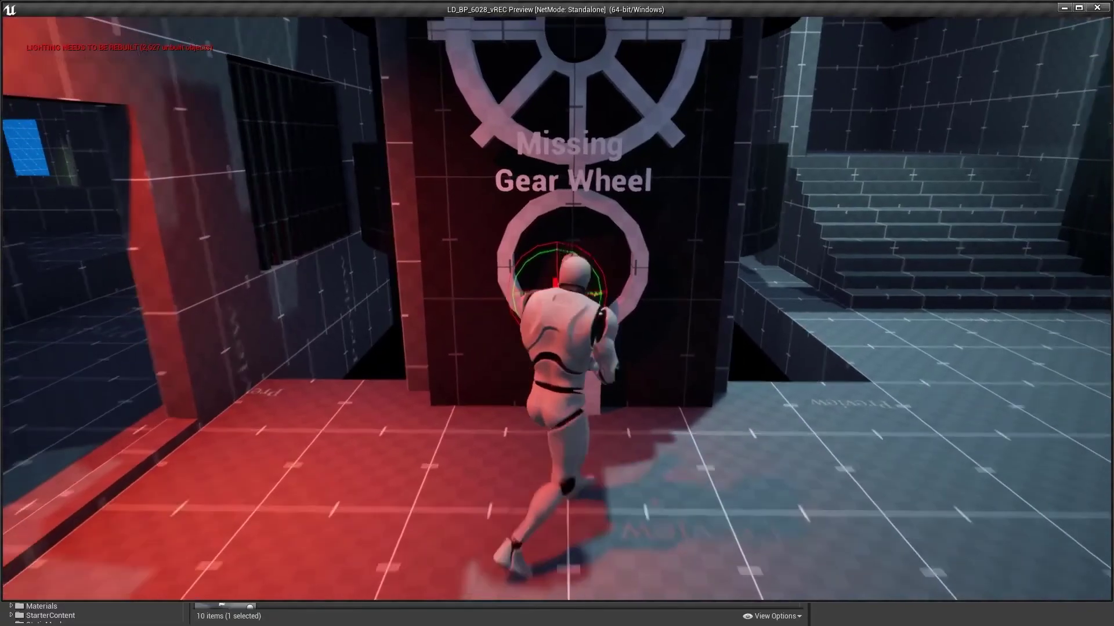
{"action": "key", "text": "w"}
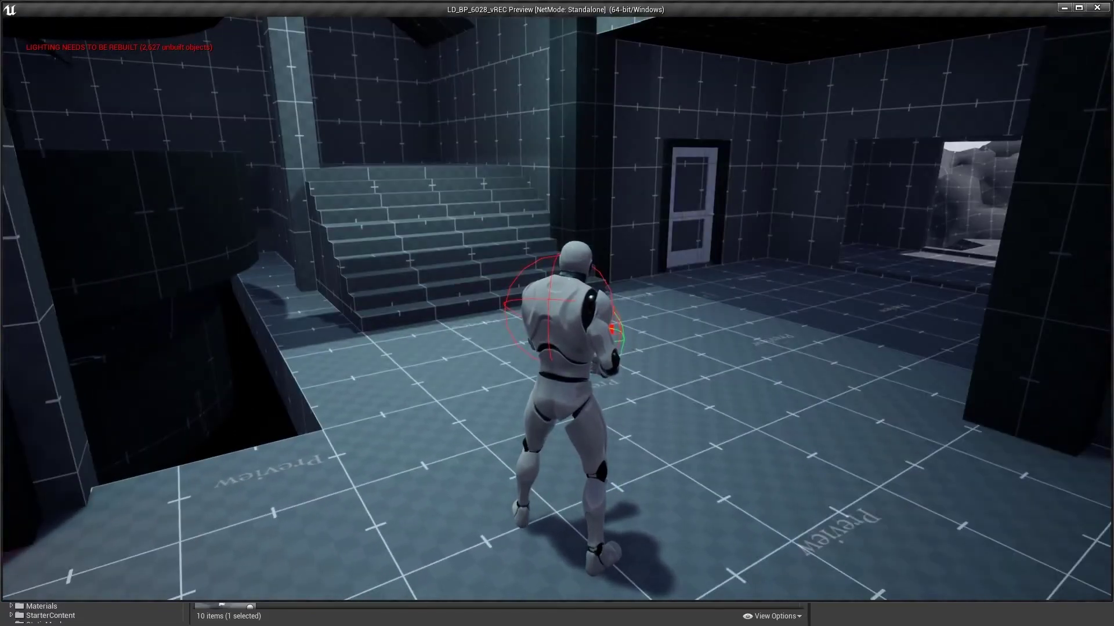
{"action": "key", "text": "w"}
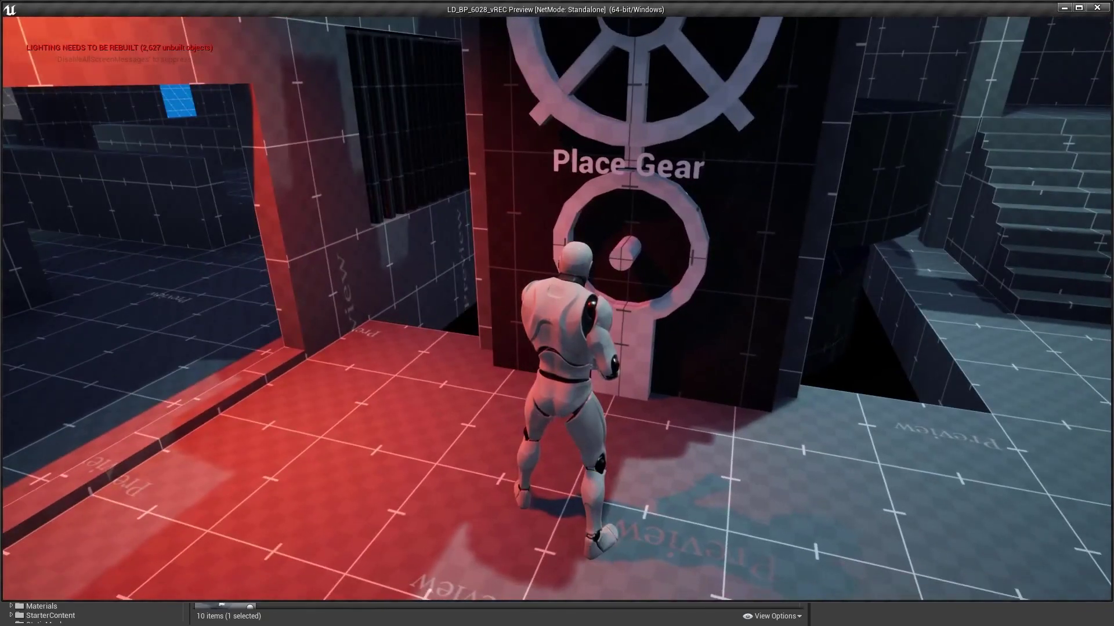
{"action": "key", "text": "e"}
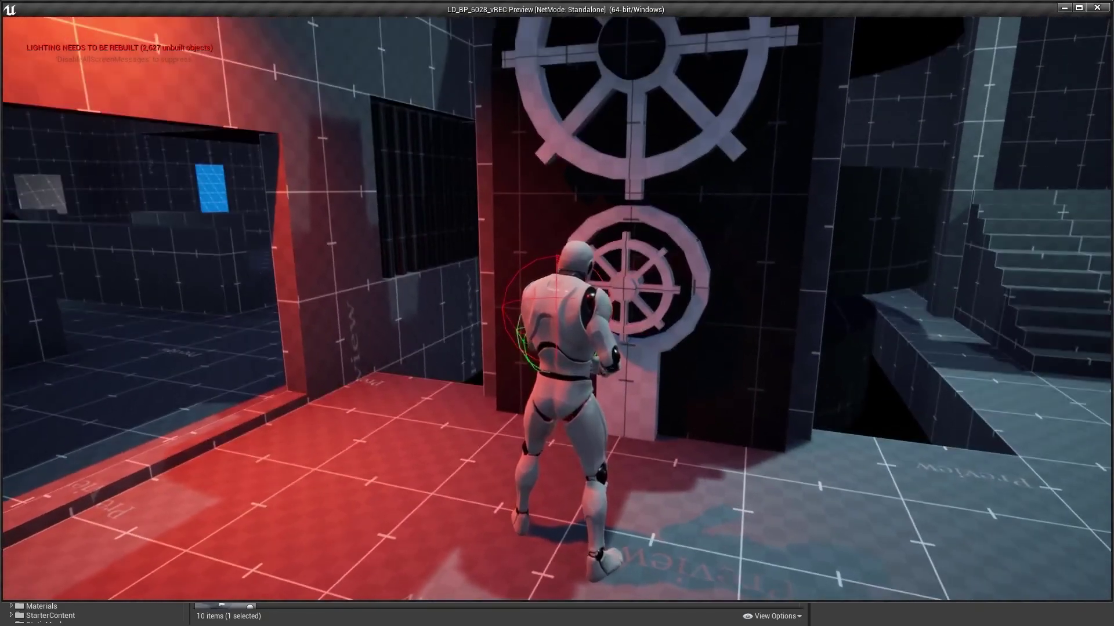